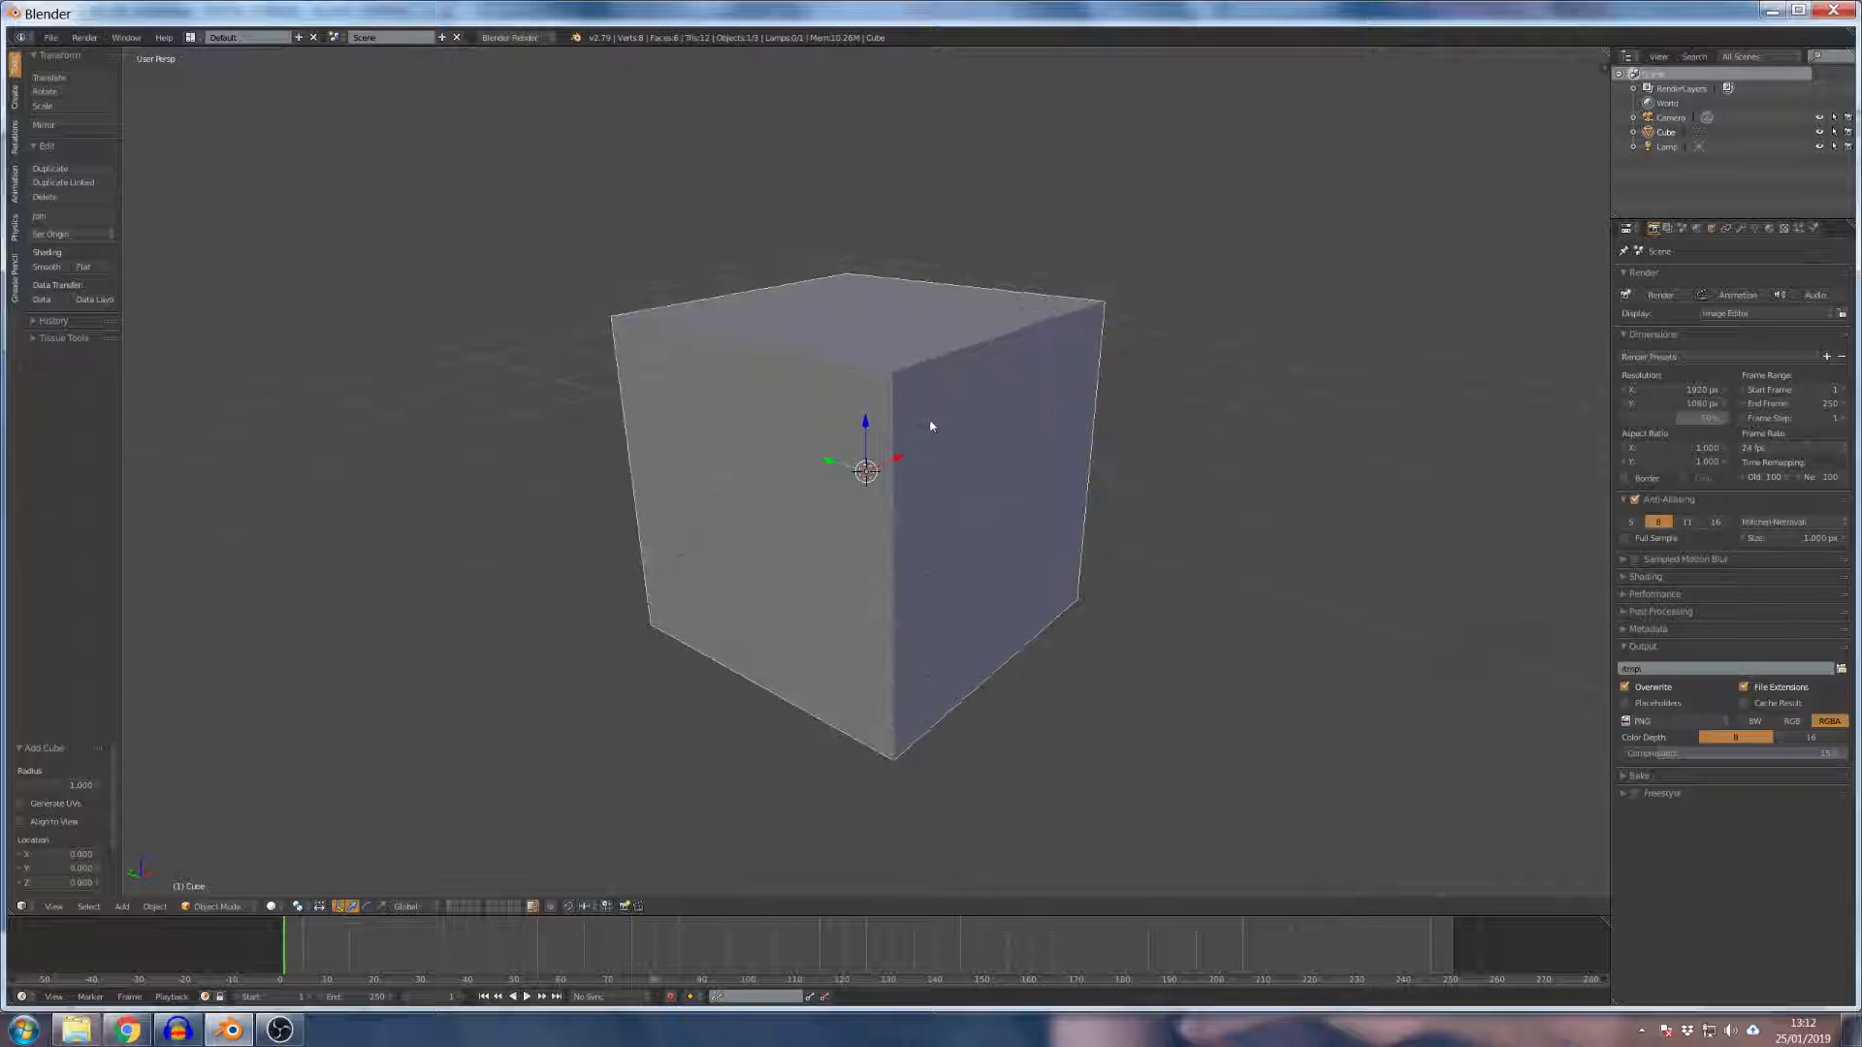
Sketch a stepped Grease Pencil profile line with an inward notch beside the cube.
scroll(927, 433, down, 2)
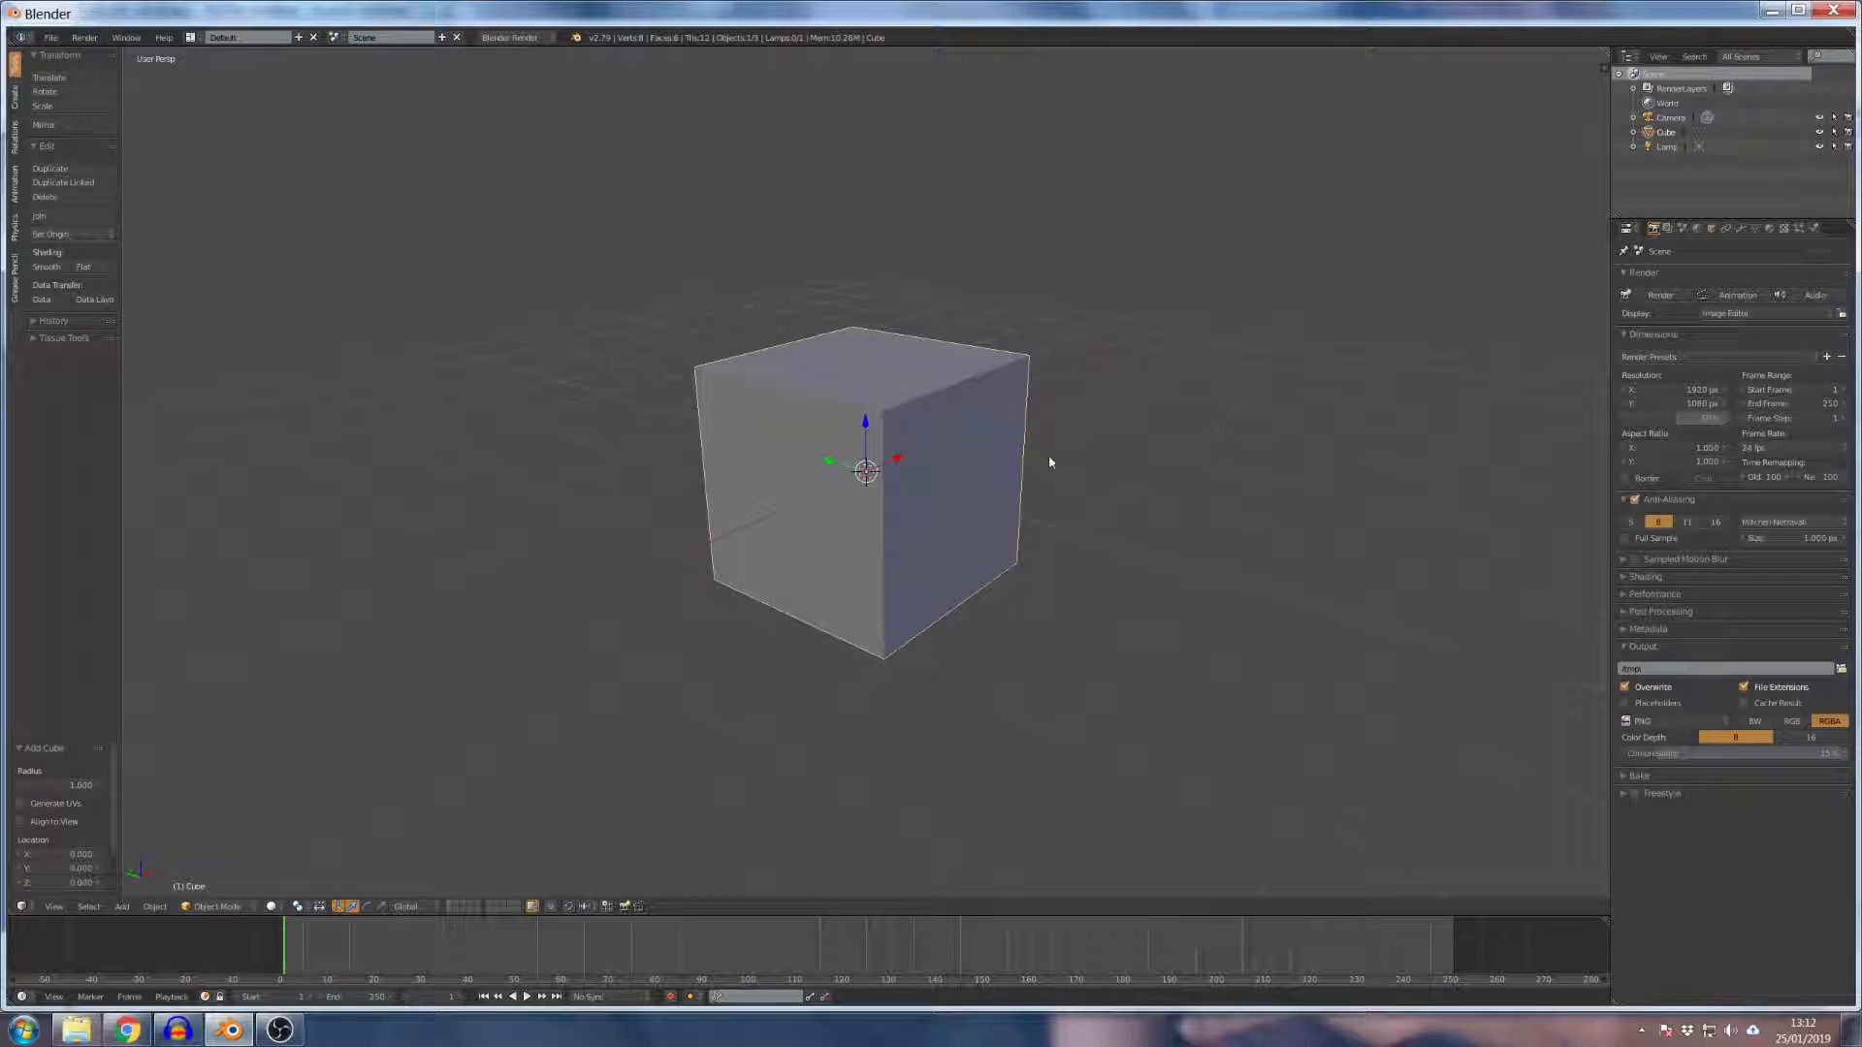
mouse_move(1140, 242)
mouse_down()
mouse_move(1159, 416)
mouse_move(1099, 471)
mouse_move(1135, 533)
mouse_move(1135, 602)
mouse_up()
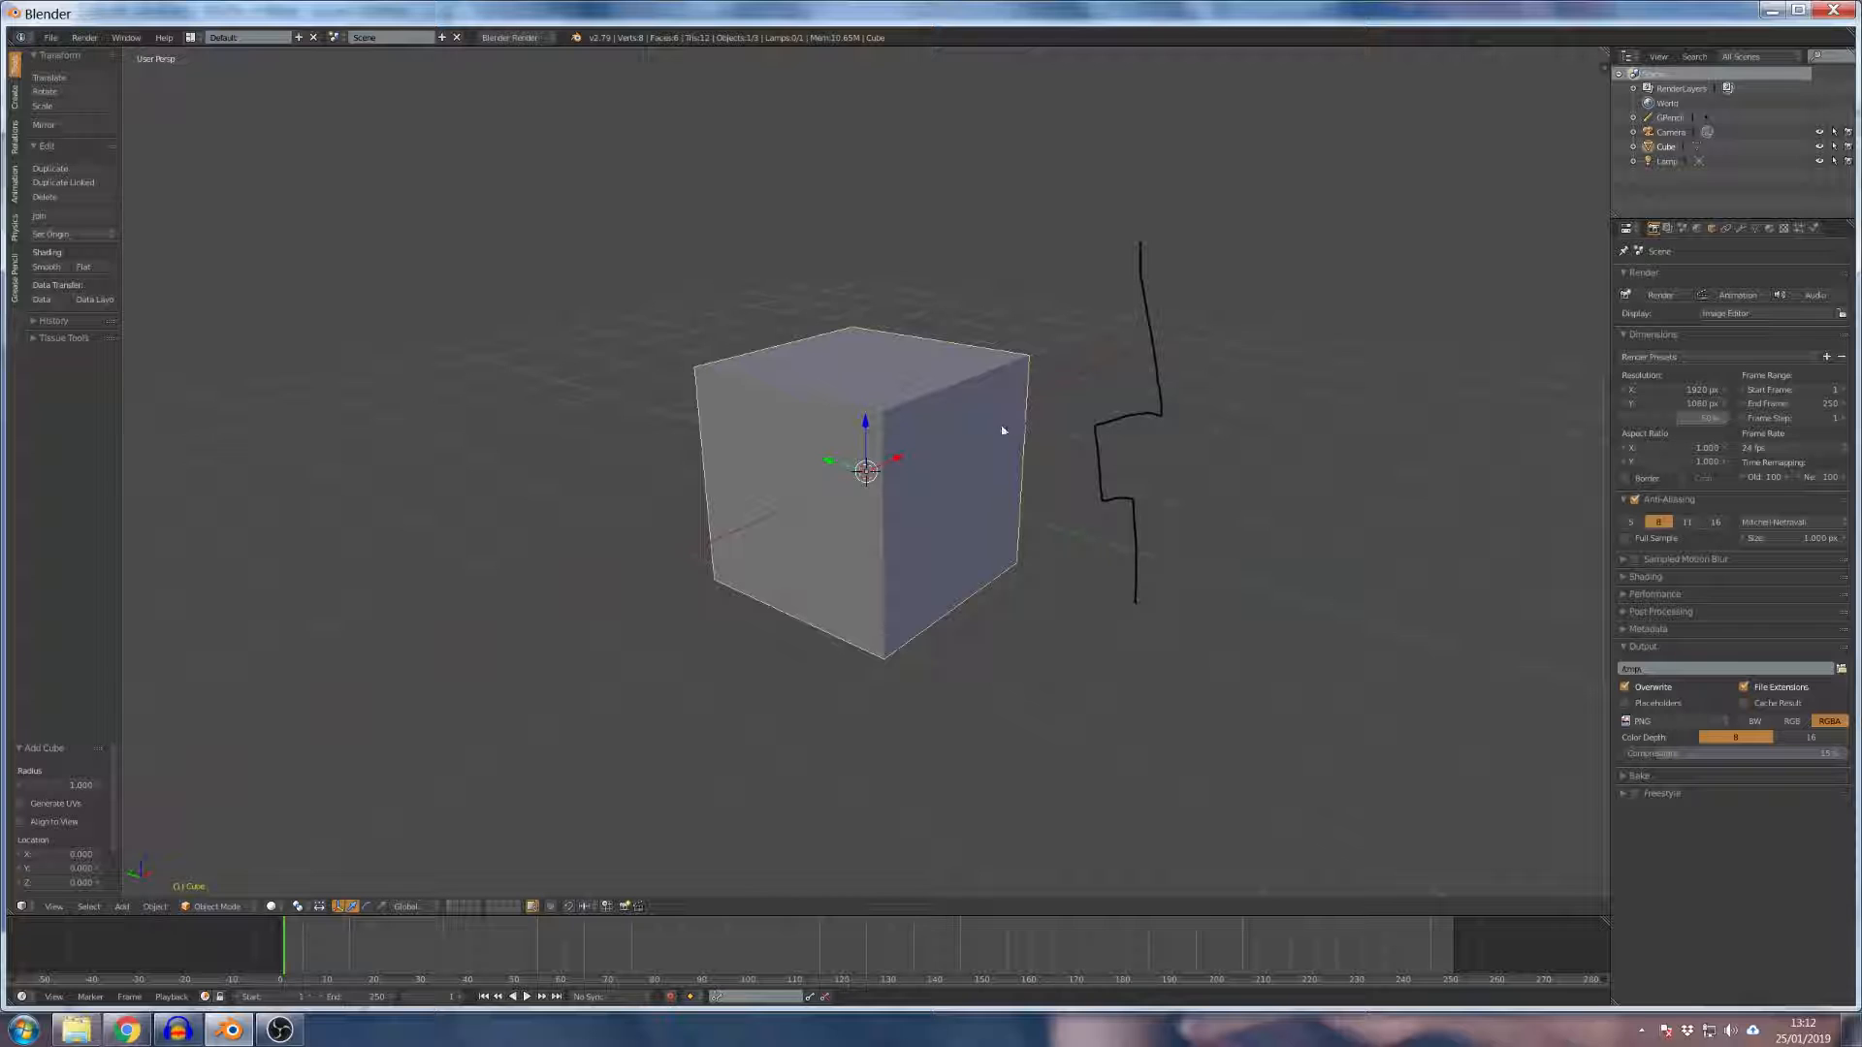
Cut two evenly spaced horizontal edge loops around the cube in Edit Mode.
key(Tab)
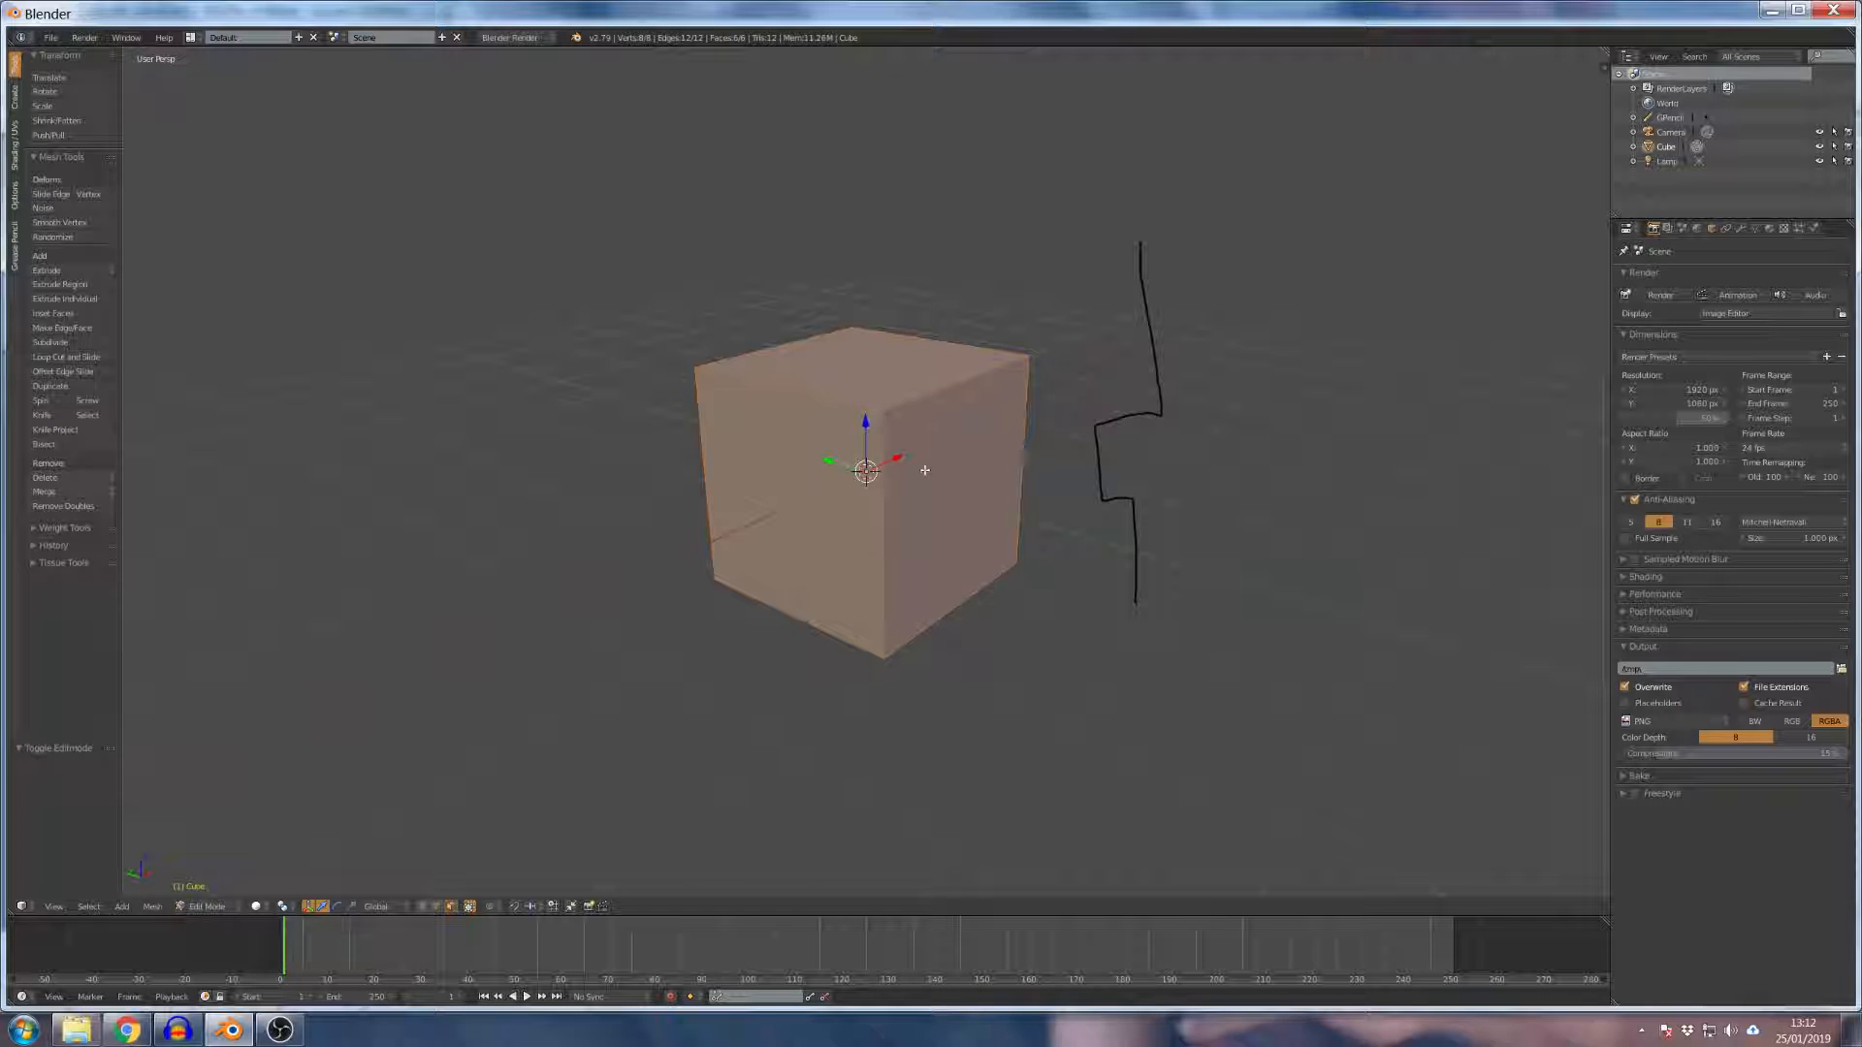
scroll(923, 433, up, 1)
scroll(923, 432, up, 2)
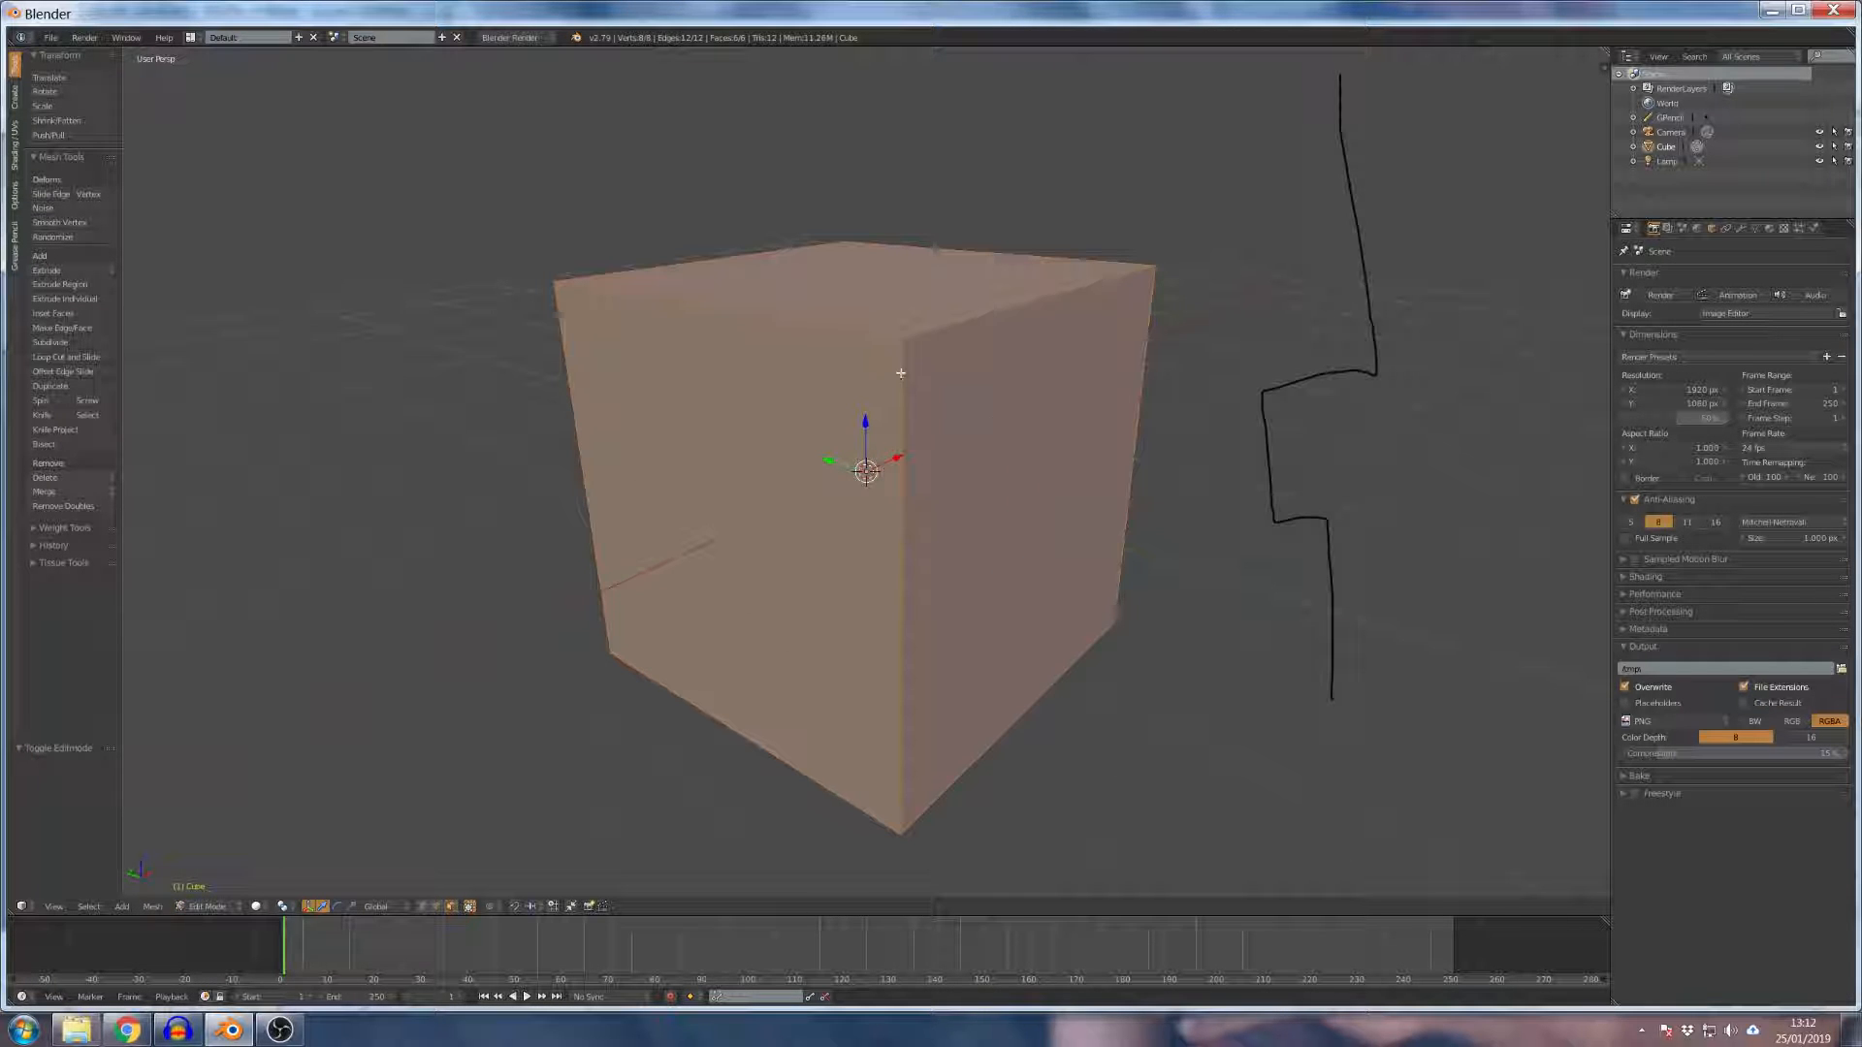
key(a)
right_click(920, 456)
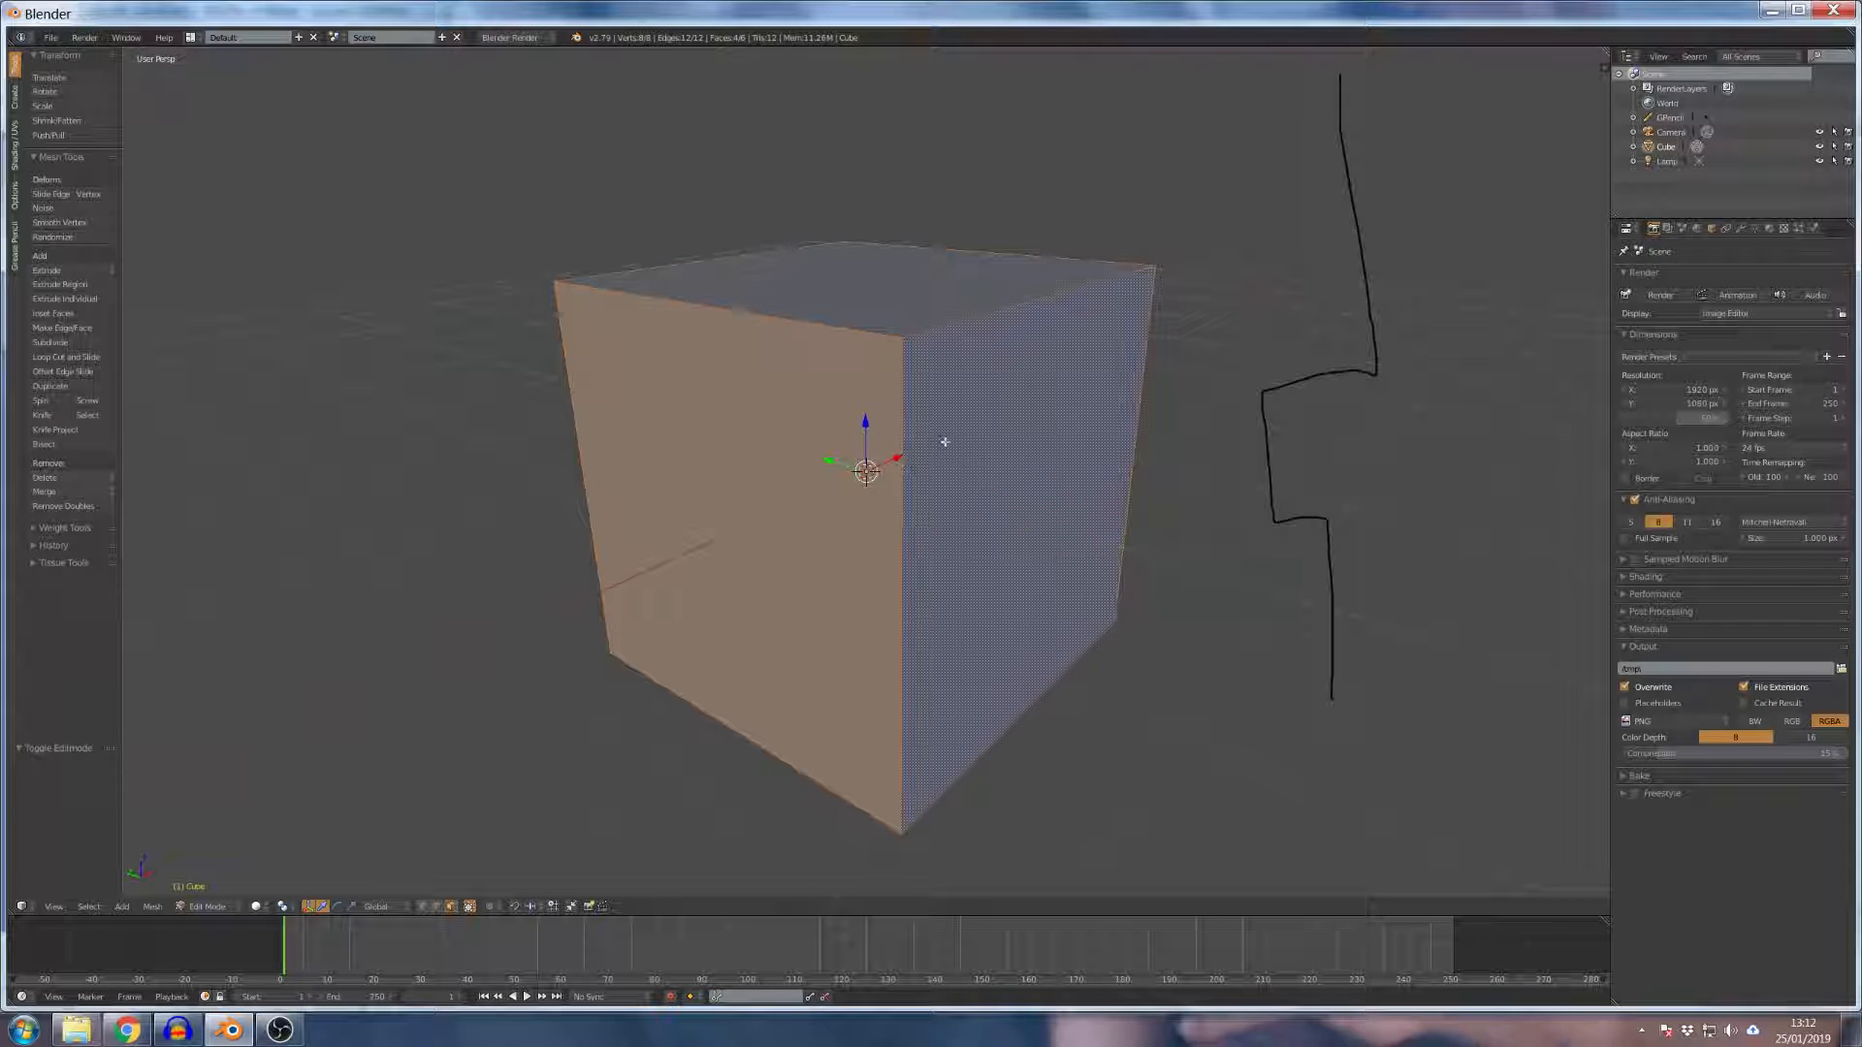
key(ctrl+r)
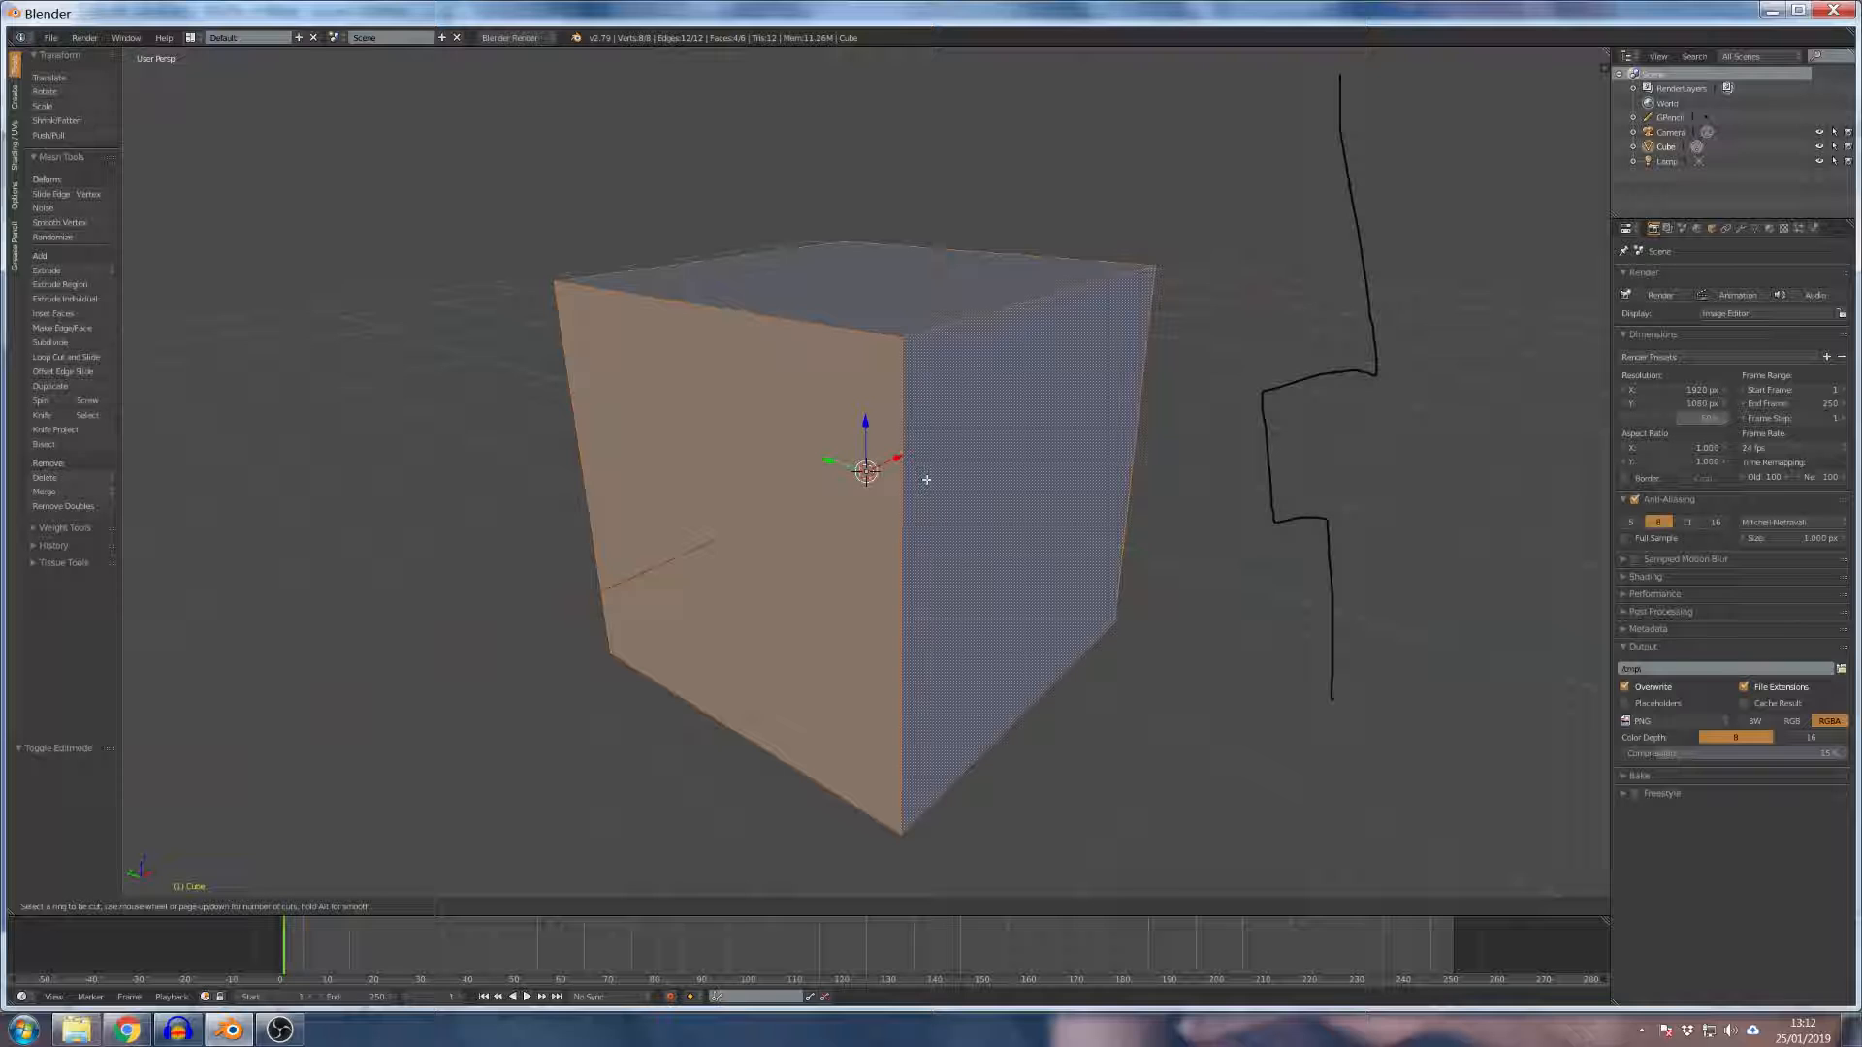
scroll(924, 479, up, 1)
click(924, 479)
right_click(924, 479)
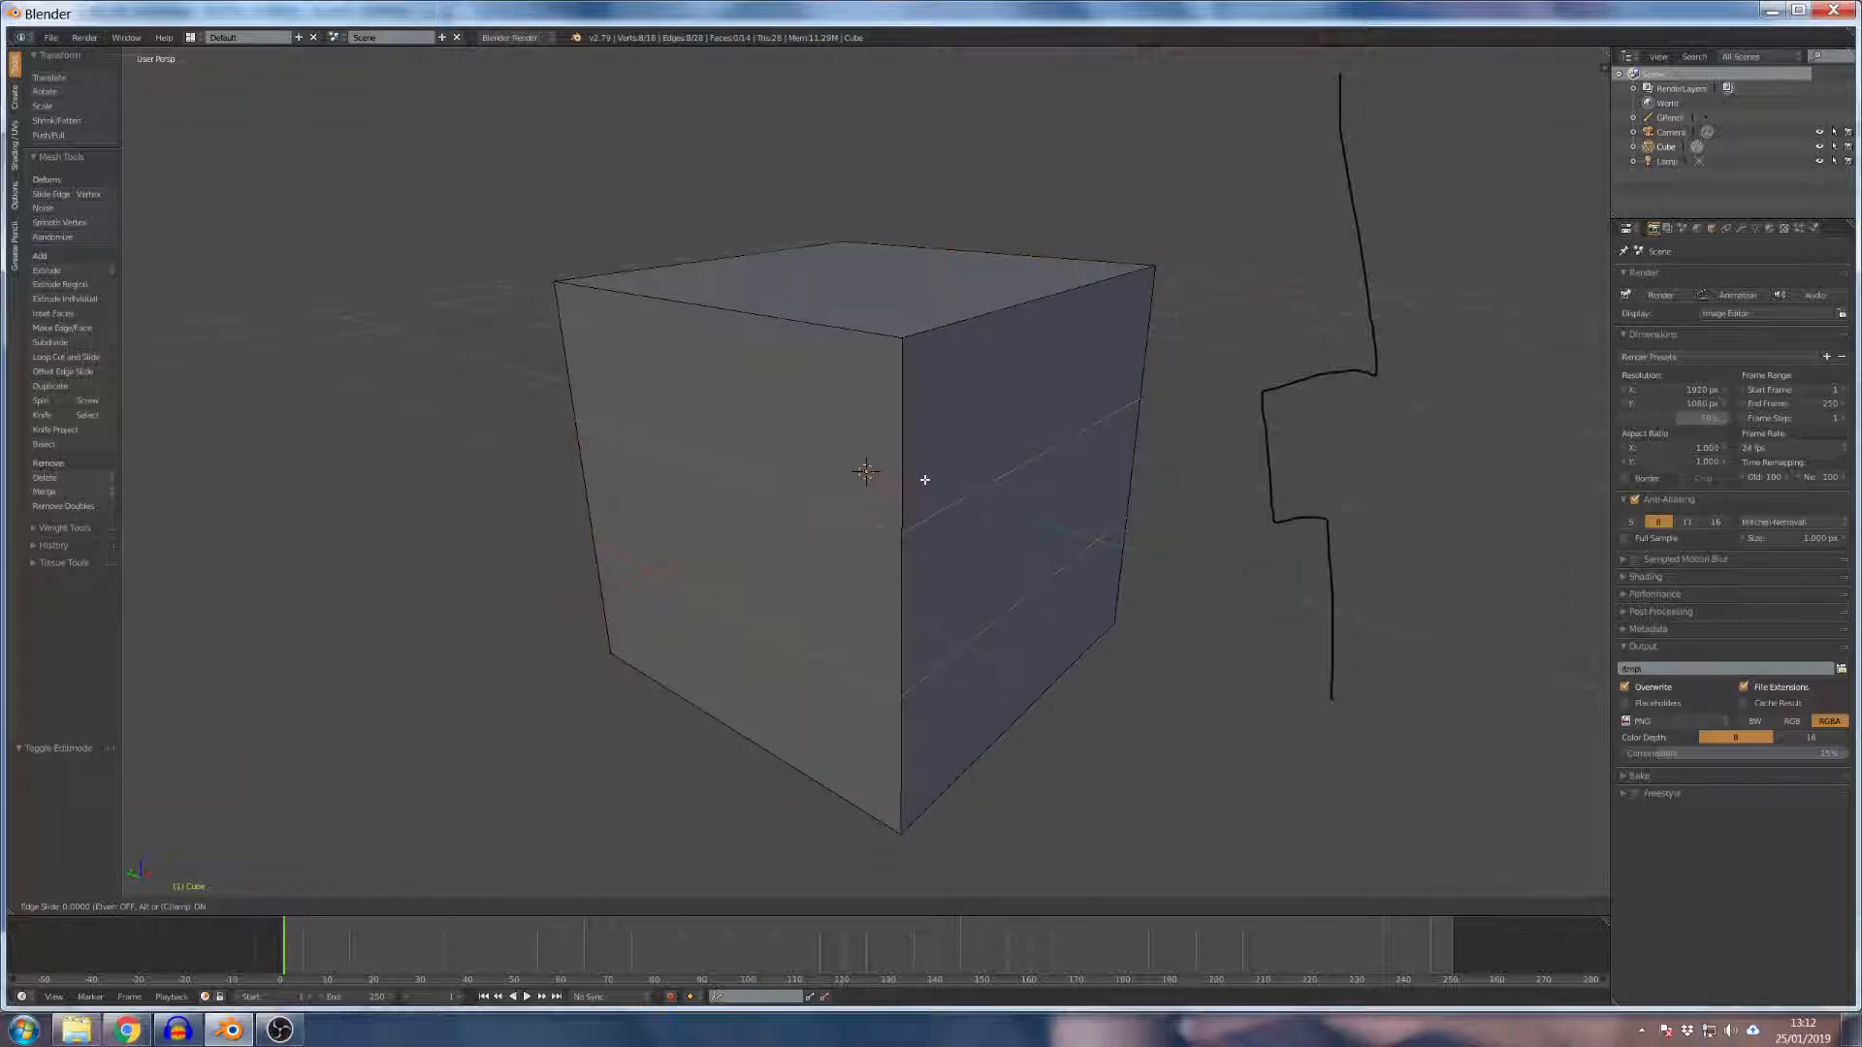
Switch to face selection and select the whole ring of middle faces between the two loop cuts.
right_click(903, 616)
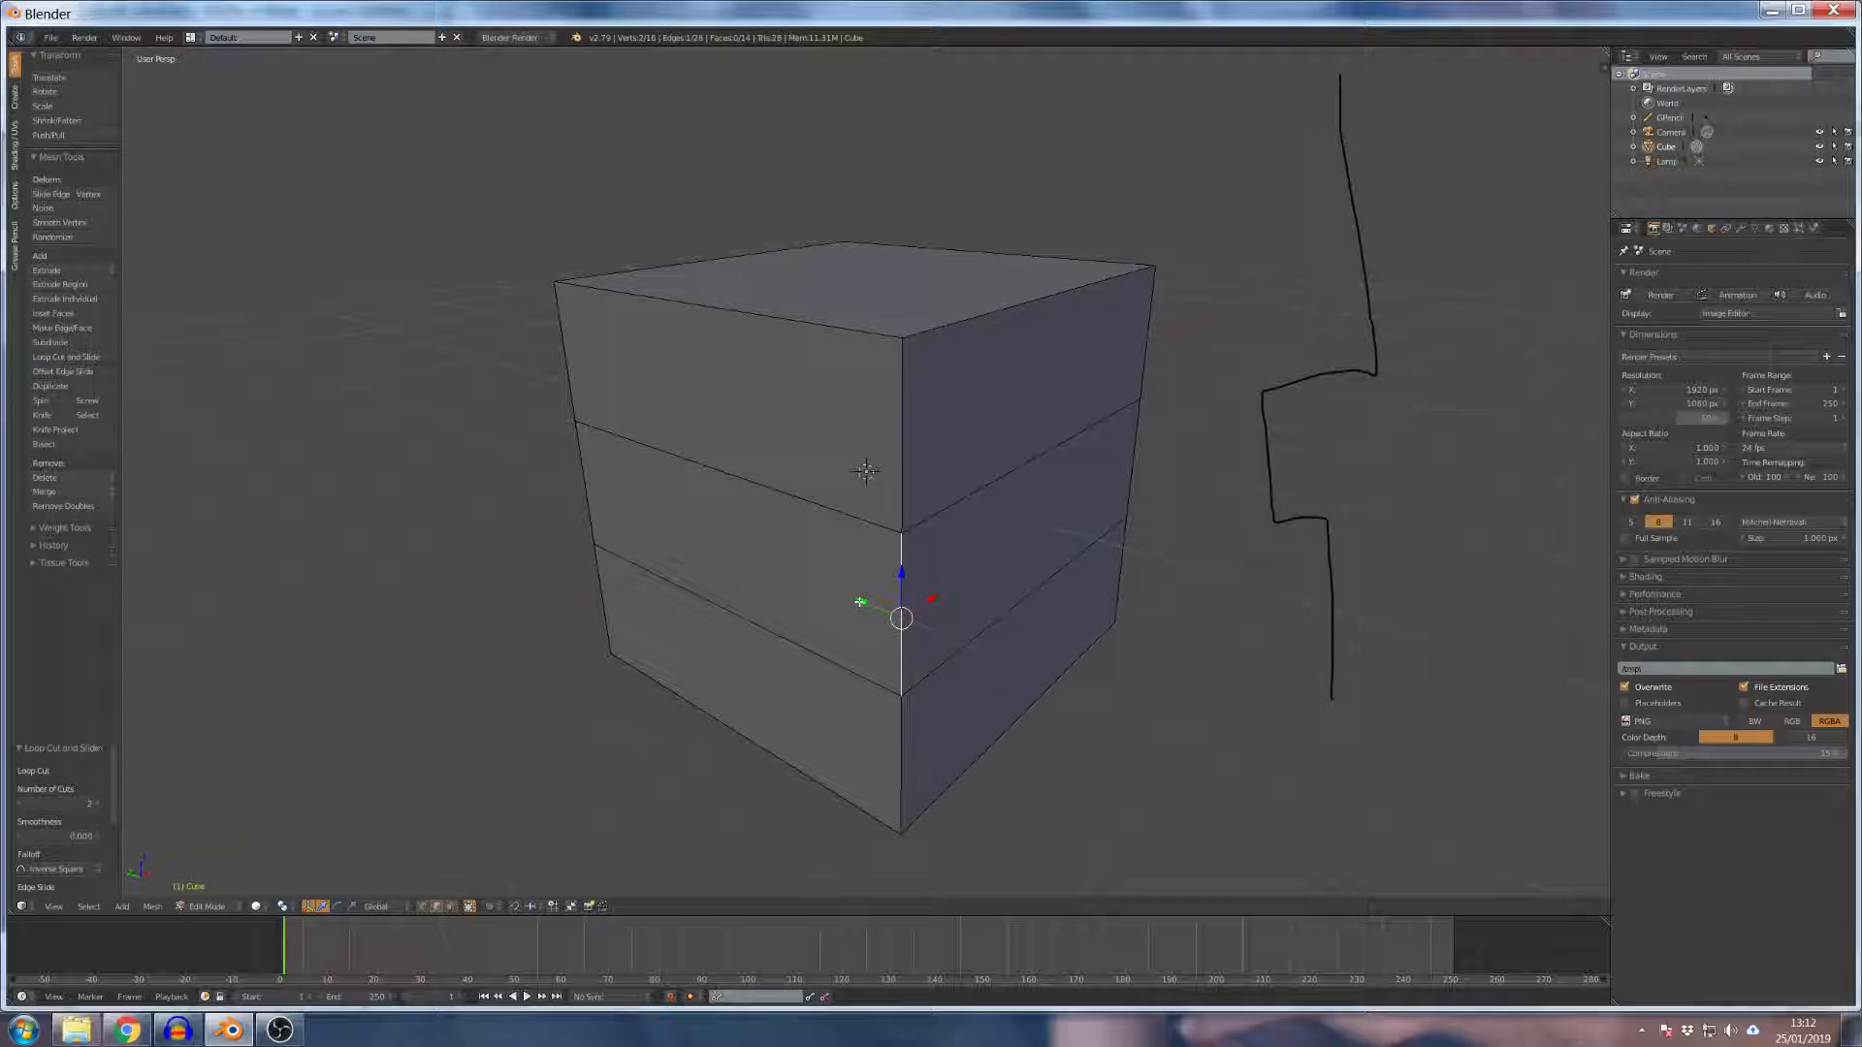
key(ctrl+Tab)
click(856, 588)
key(ctrl+Tab)
click(856, 601)
right_click(874, 583)
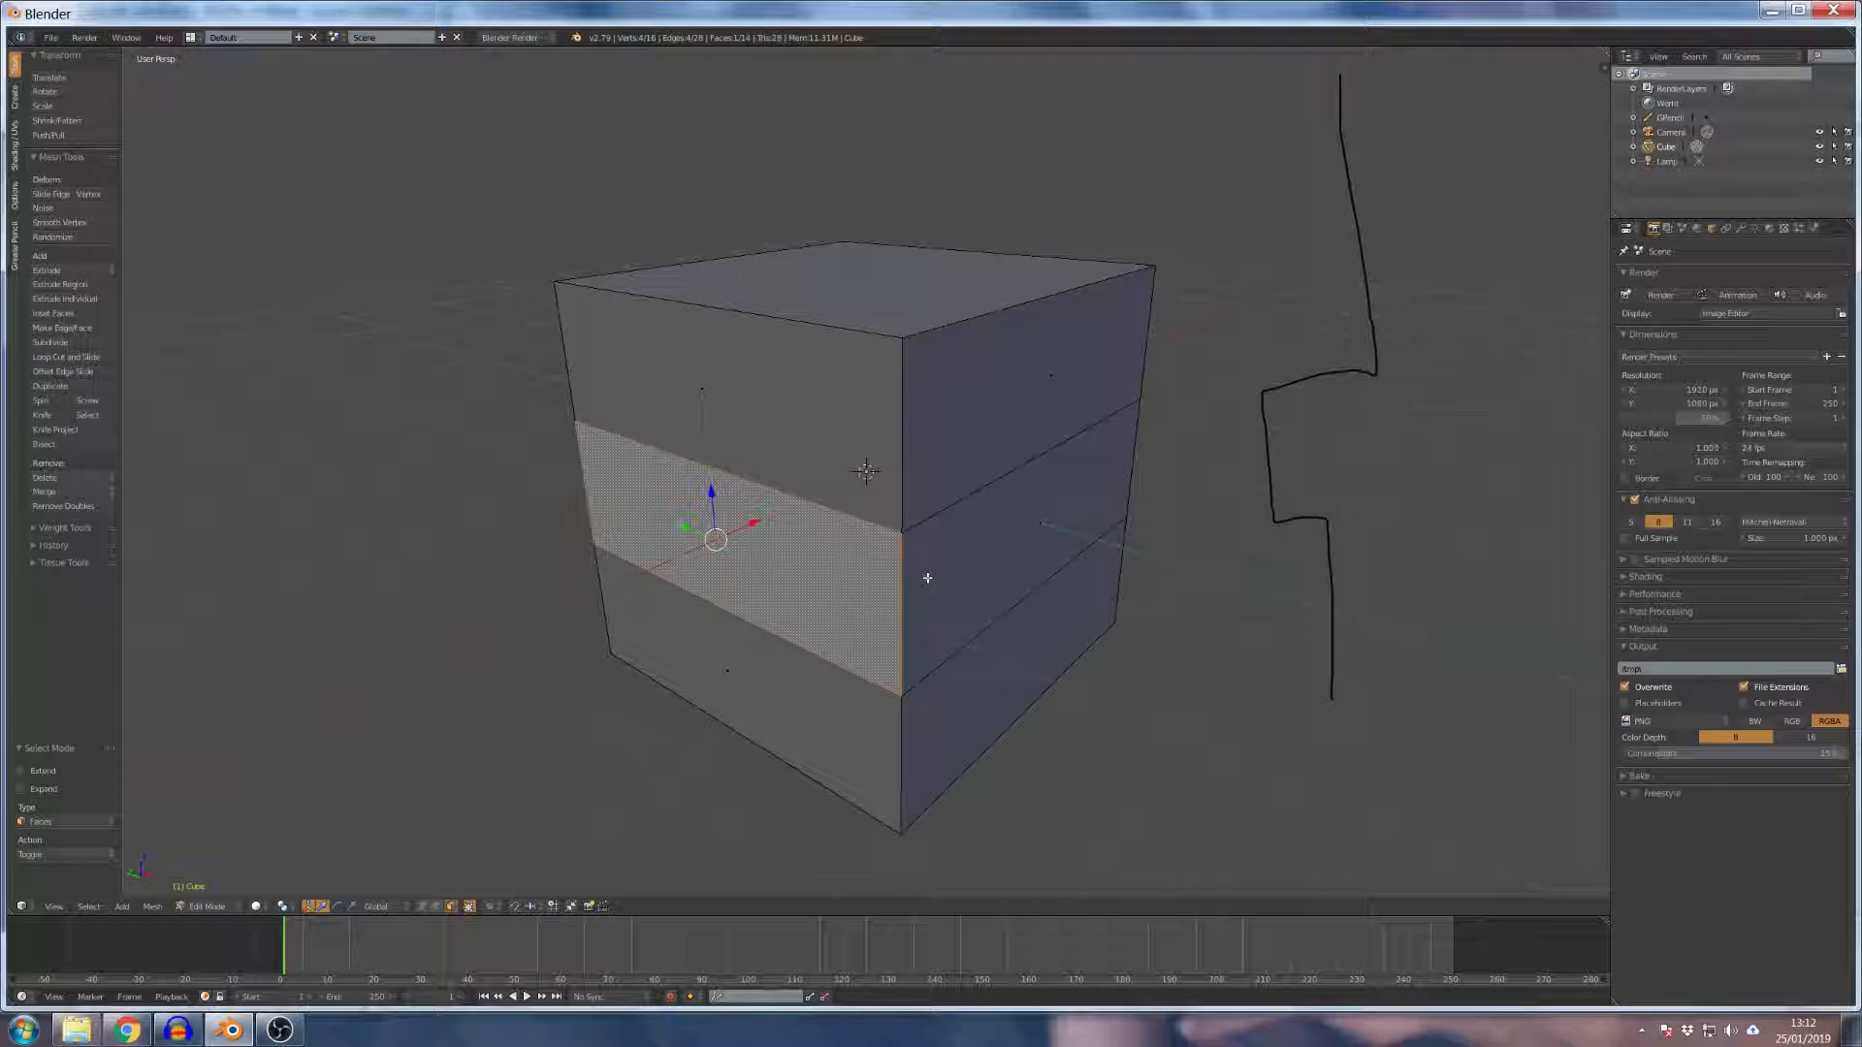
key(a)
alt+right_click(909, 584)
Extrude the middle face ring in place and scale it inward to about 0.74.
middle_drag(931, 553, 964, 526)
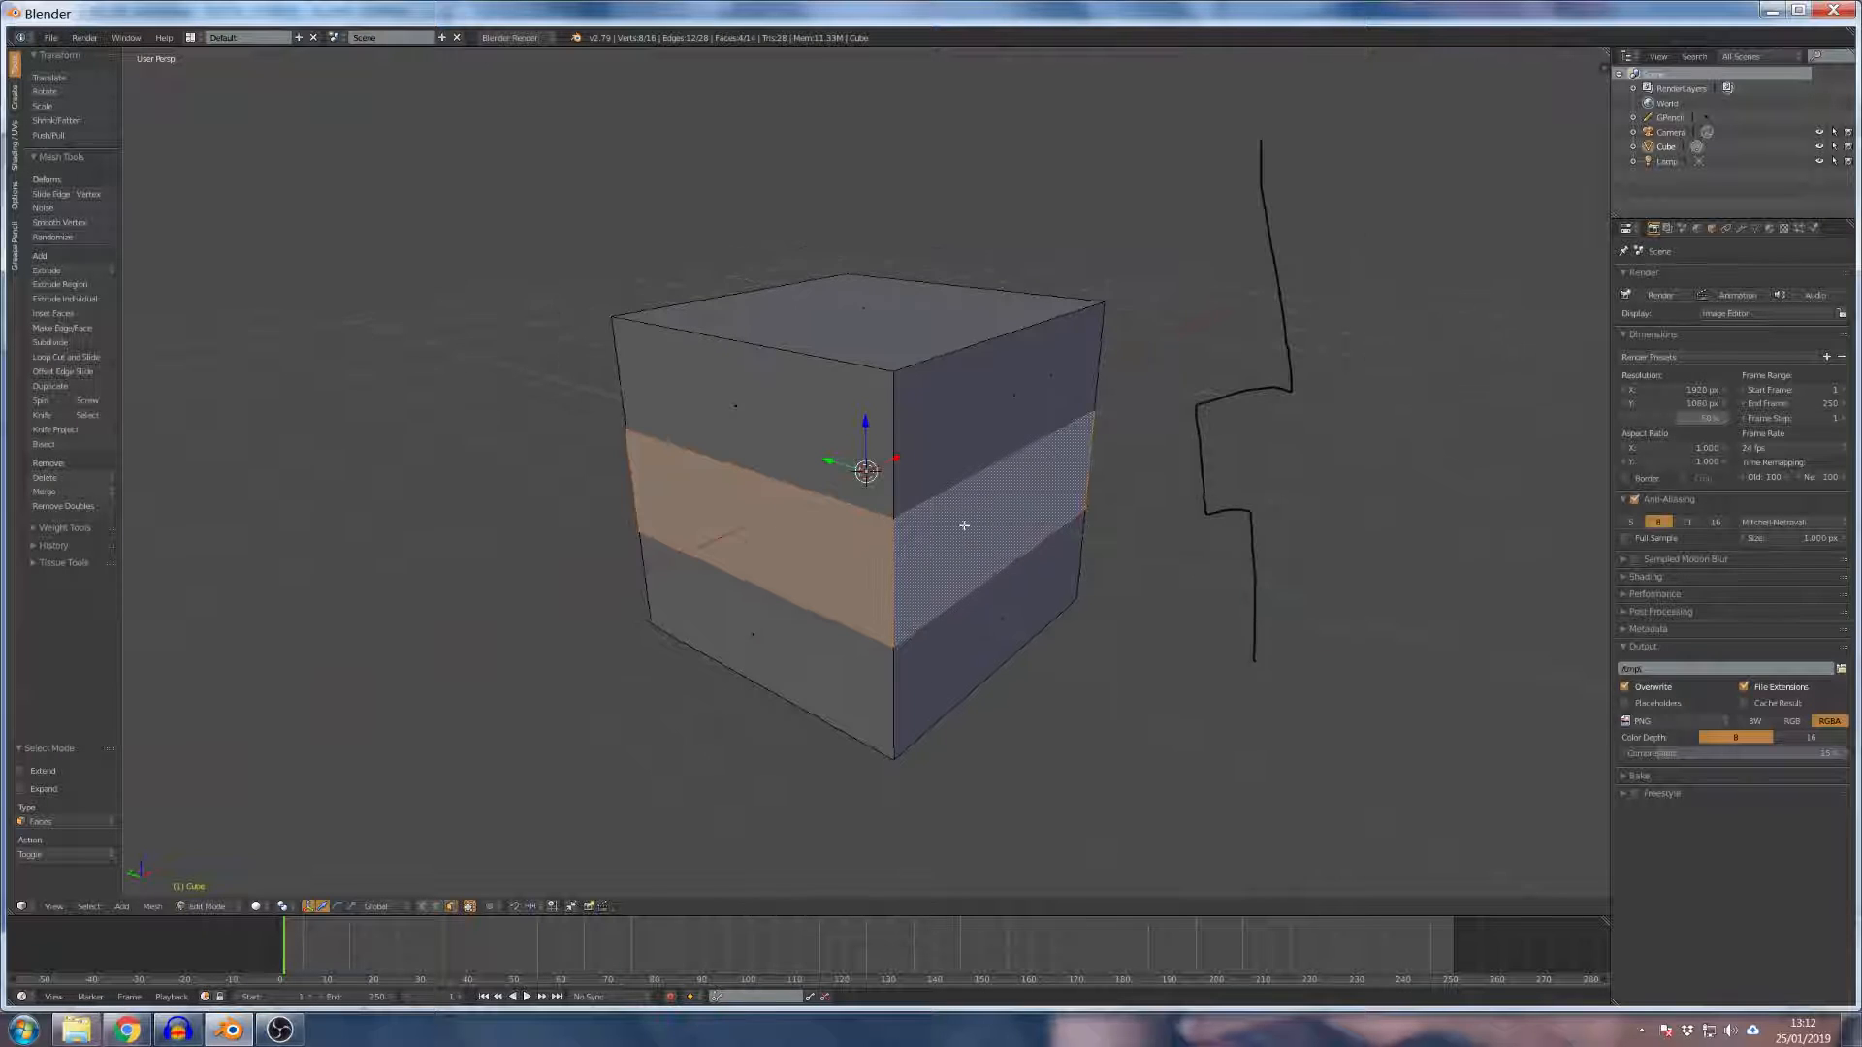
key(e)
right_click(1046, 455)
key(s)
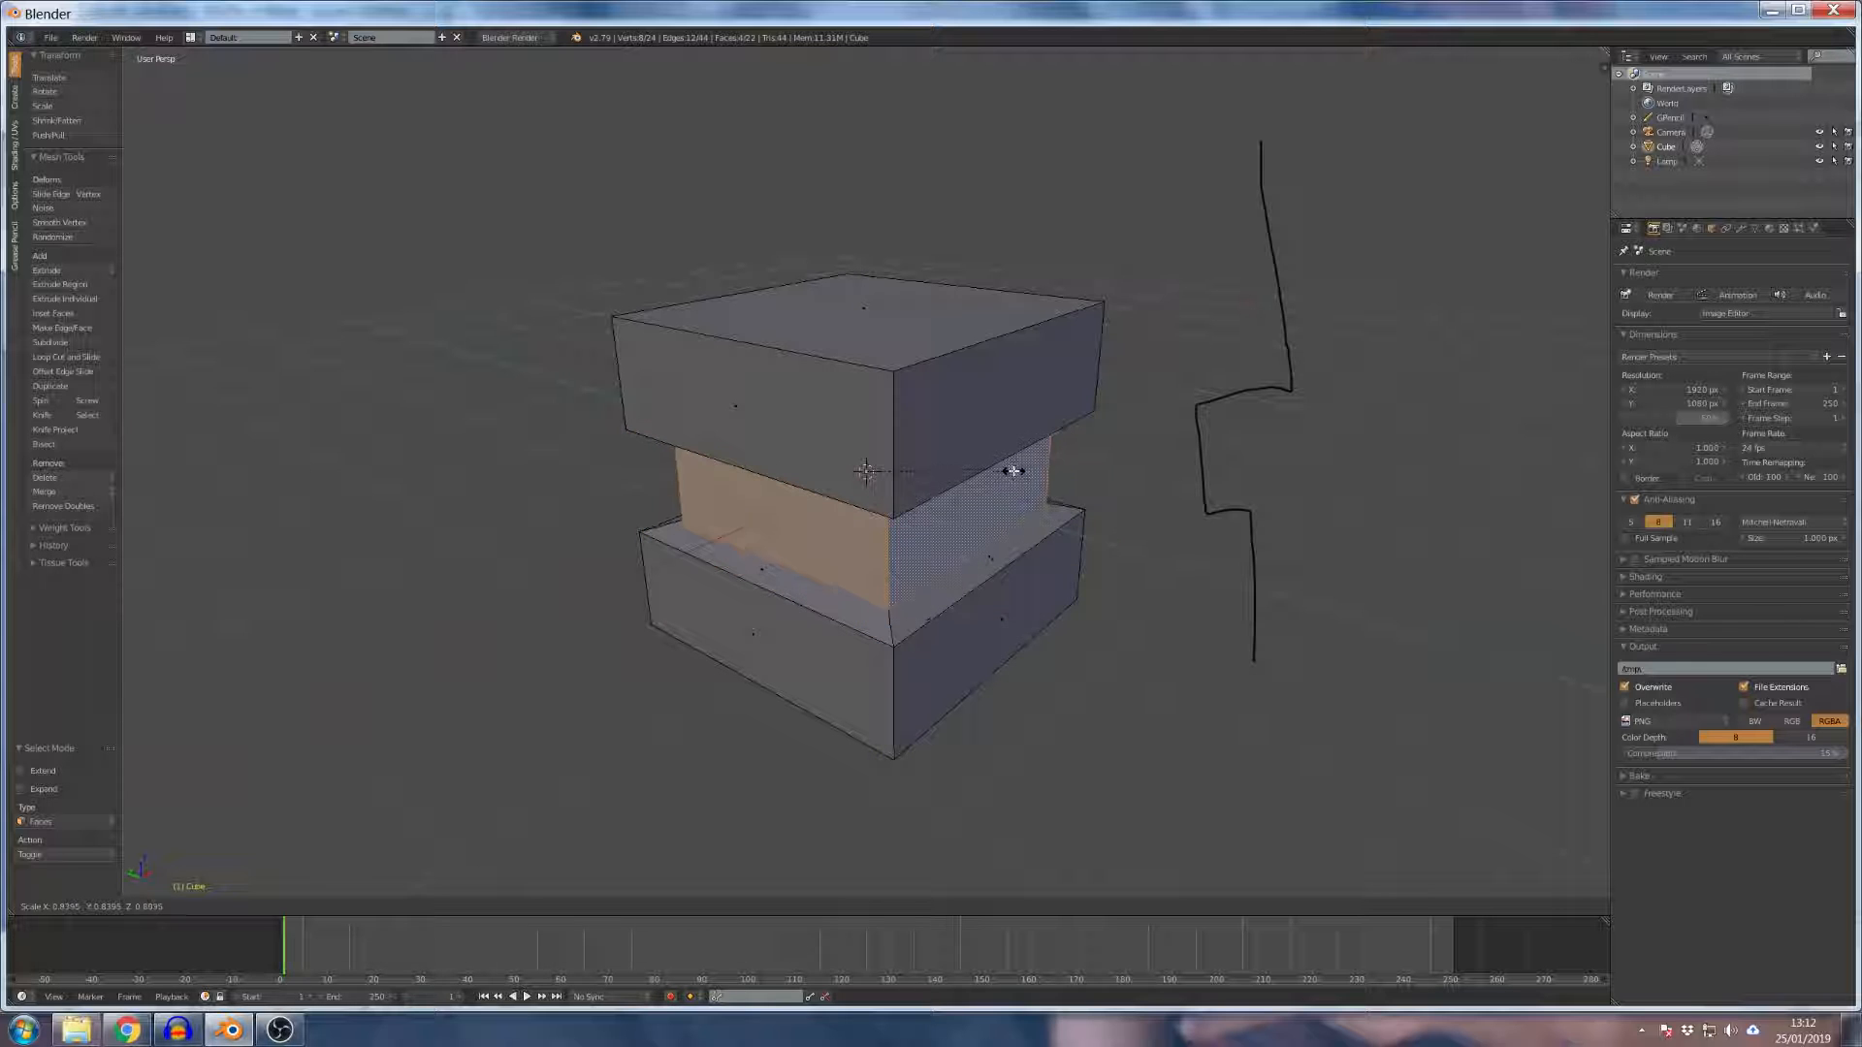
click(1010, 470)
scroll(1235, 469, down, 3)
mouse_move(1189, 440)
middle_down()
mouse_move(1196, 384)
mouse_move(1189, 412)
middle_up()
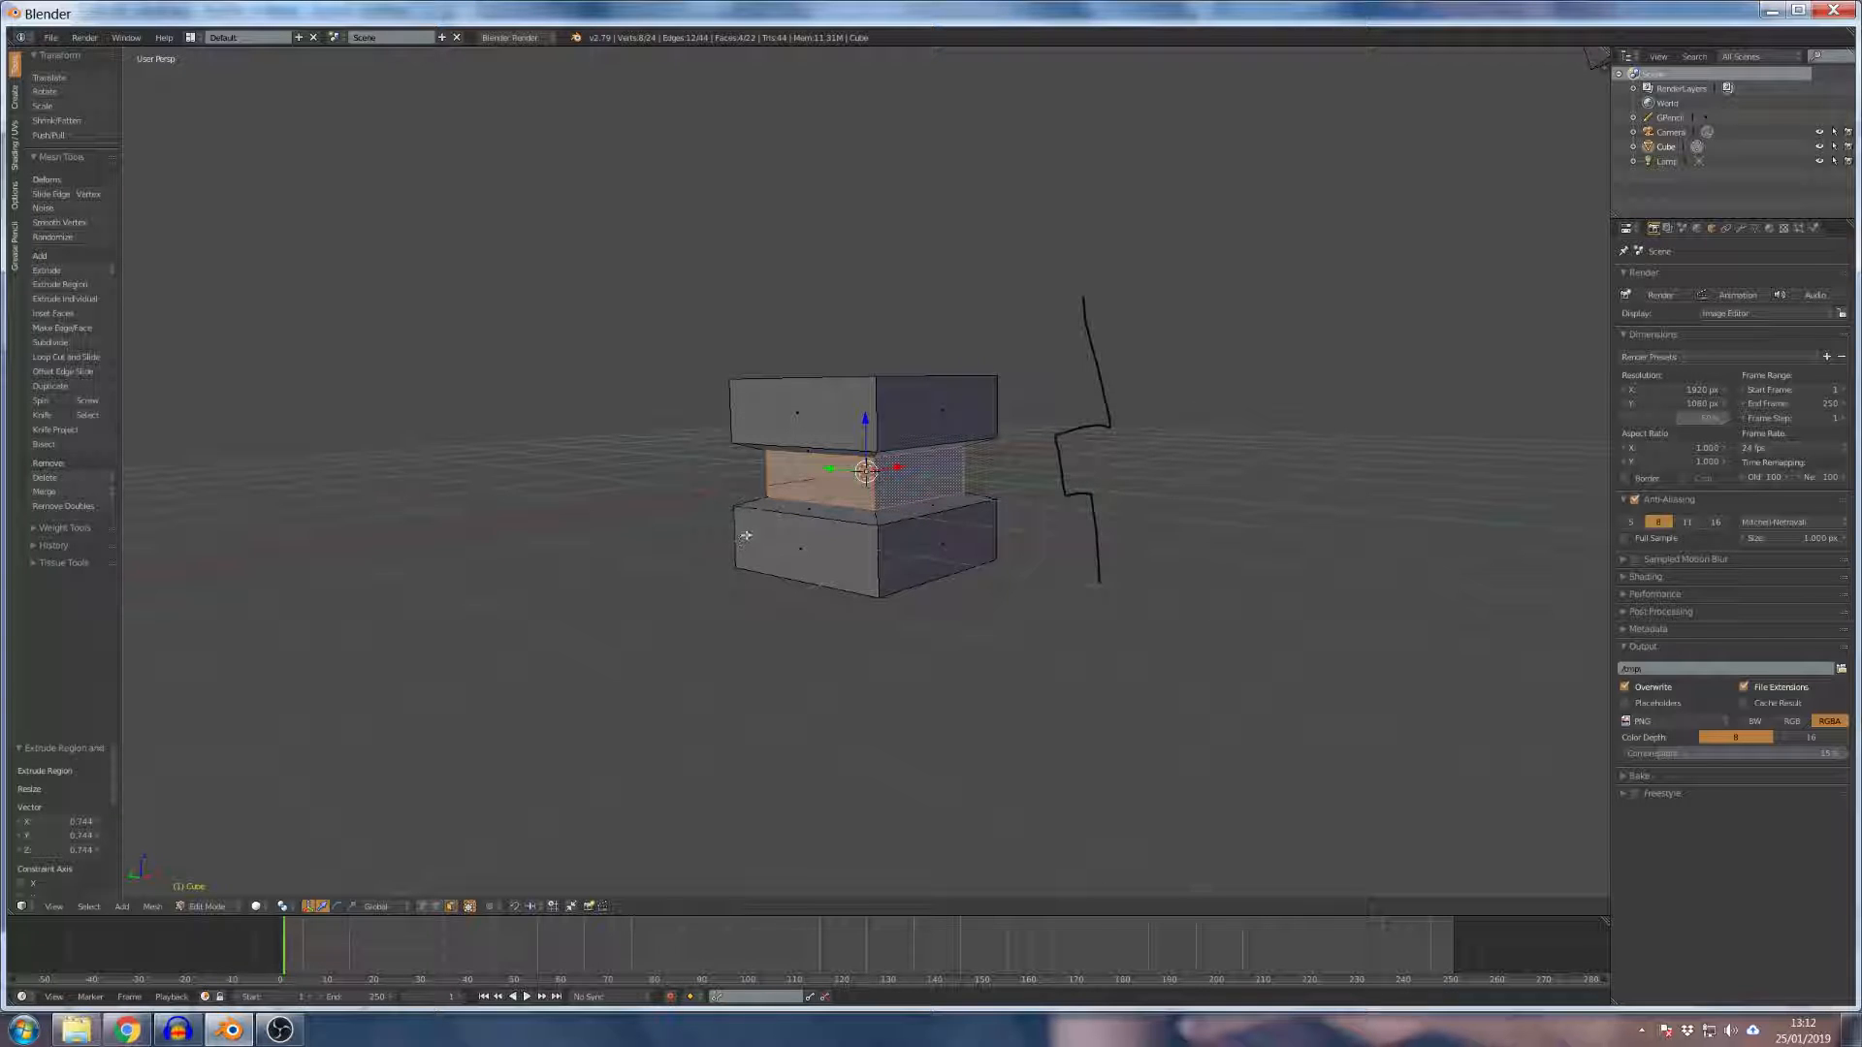
Undo the extrusion, the loop cuts and the switch to Edit Mode to get back to the plain cube.
key(ctrl+z)
key(ctrl+z)
key(ctrl+z)
key(ctrl+z)
Select the cube's four side faces in Edit Mode and inset them together with a thickness of about 0.6.
scroll(783, 500, up, 2)
middle_drag(783, 505, 893, 427)
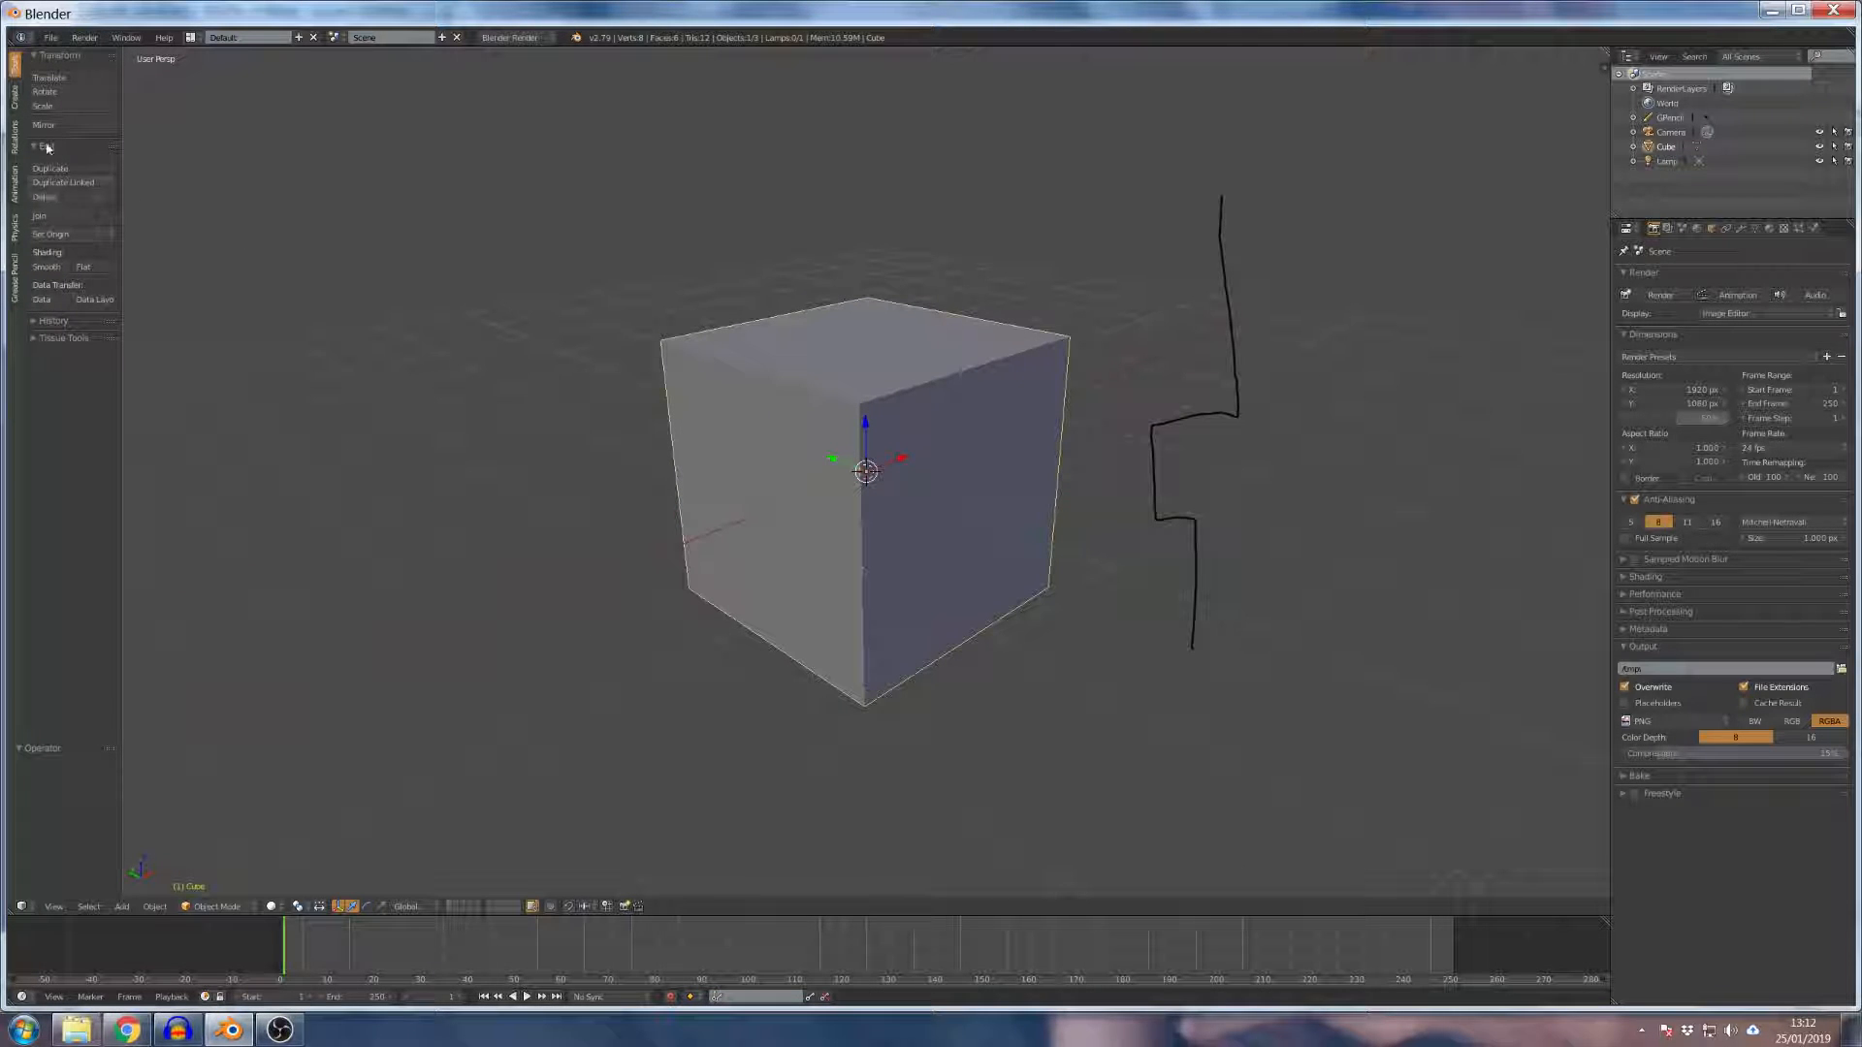
key(Tab)
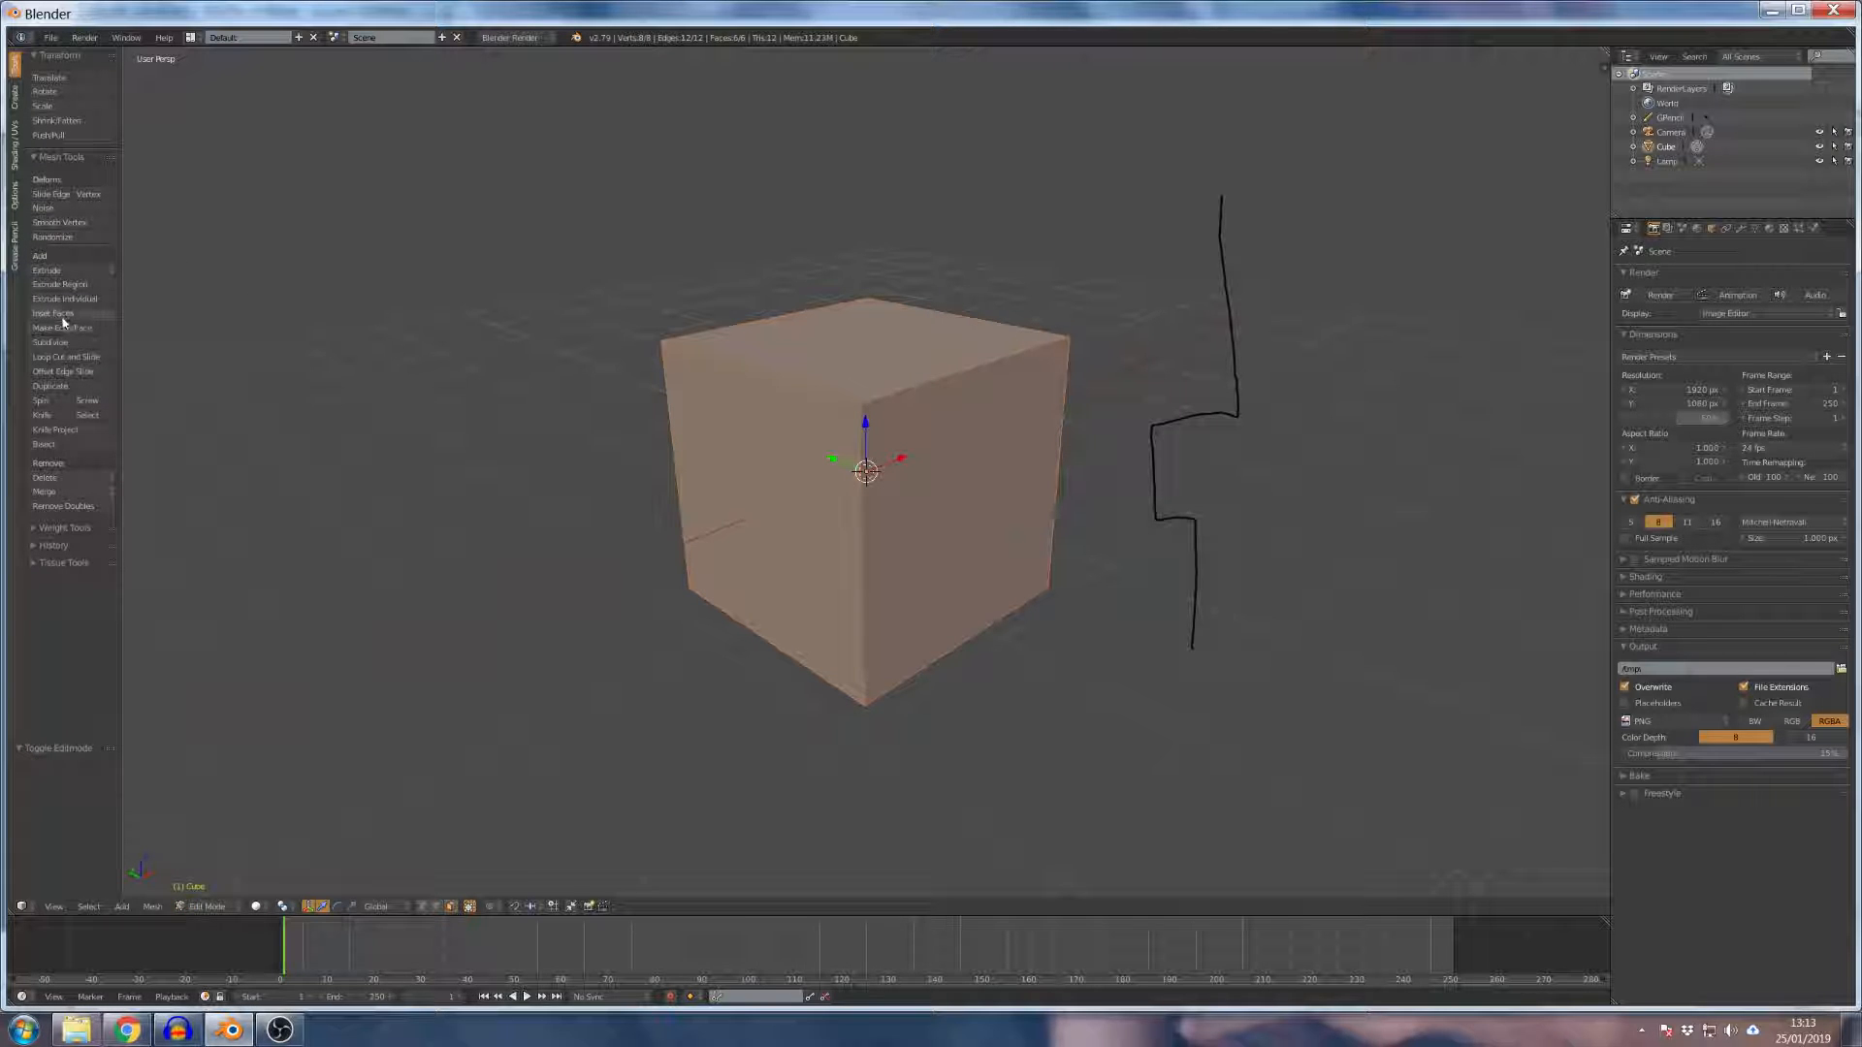
right_click(1026, 439)
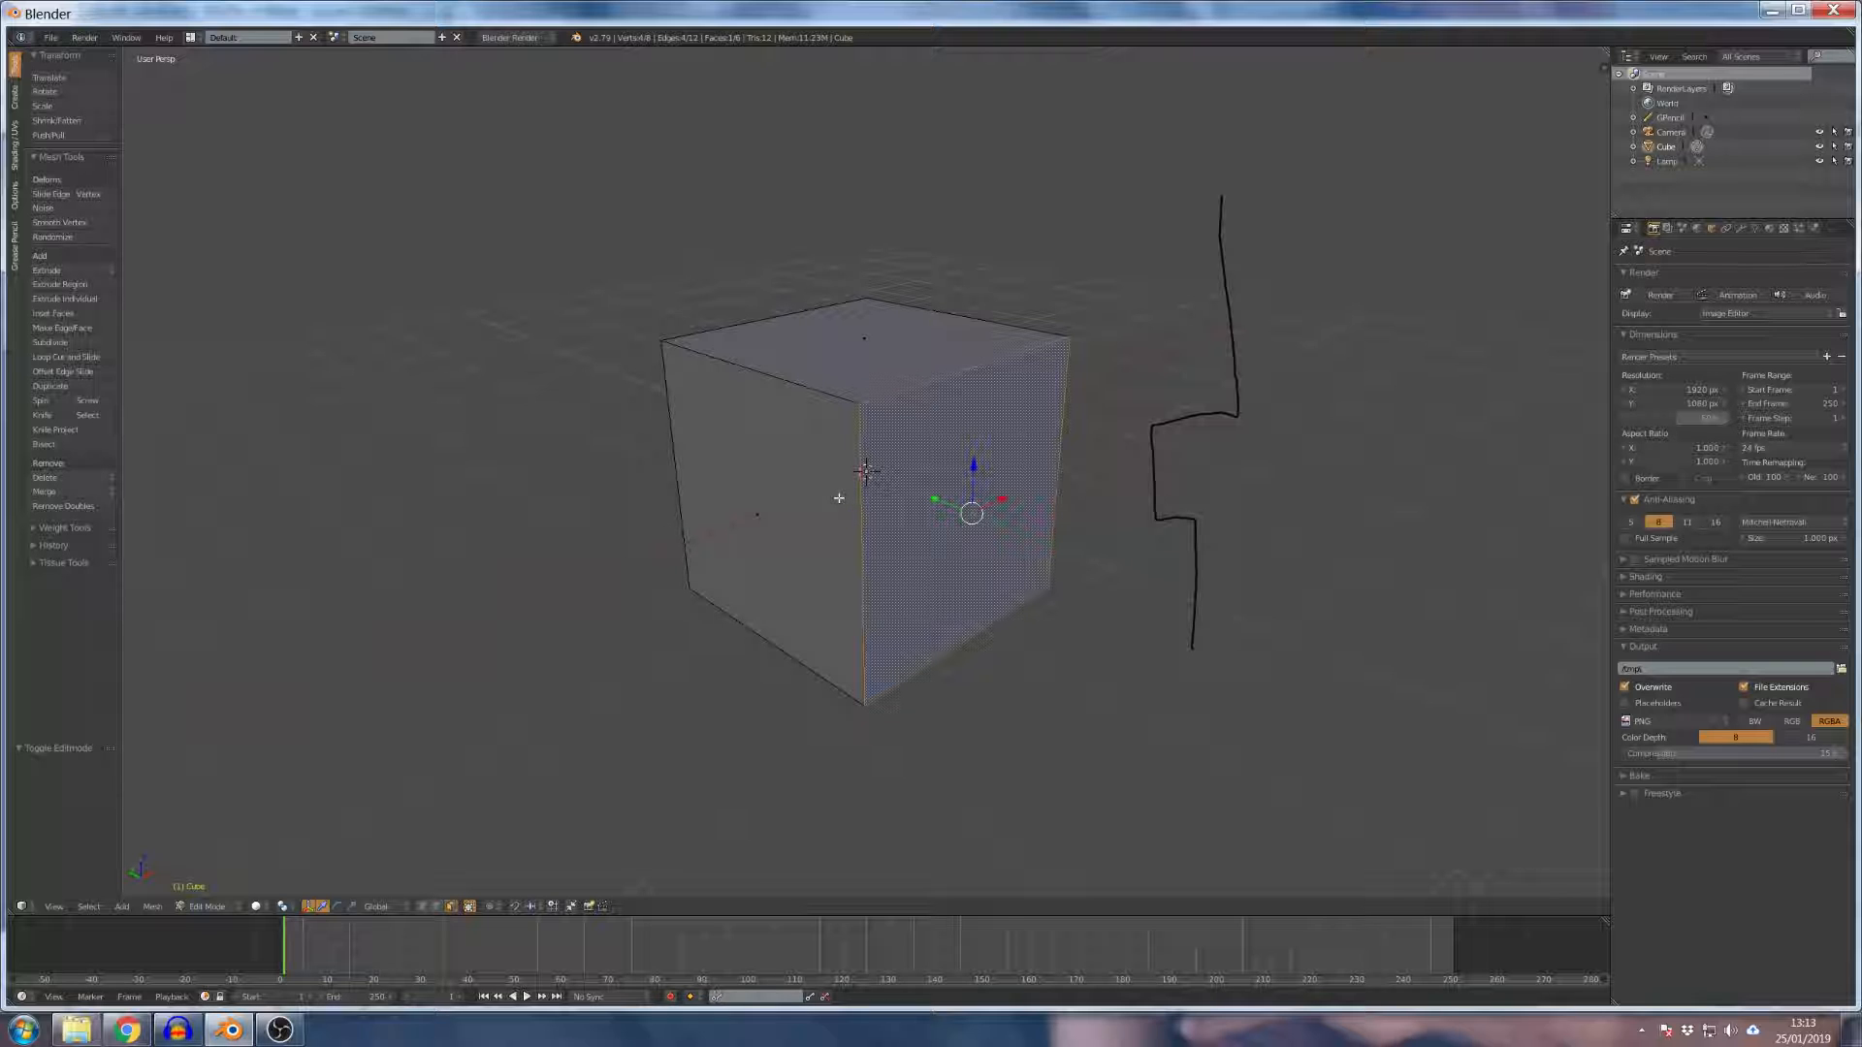
key(a)
scroll(1096, 435, down, 1)
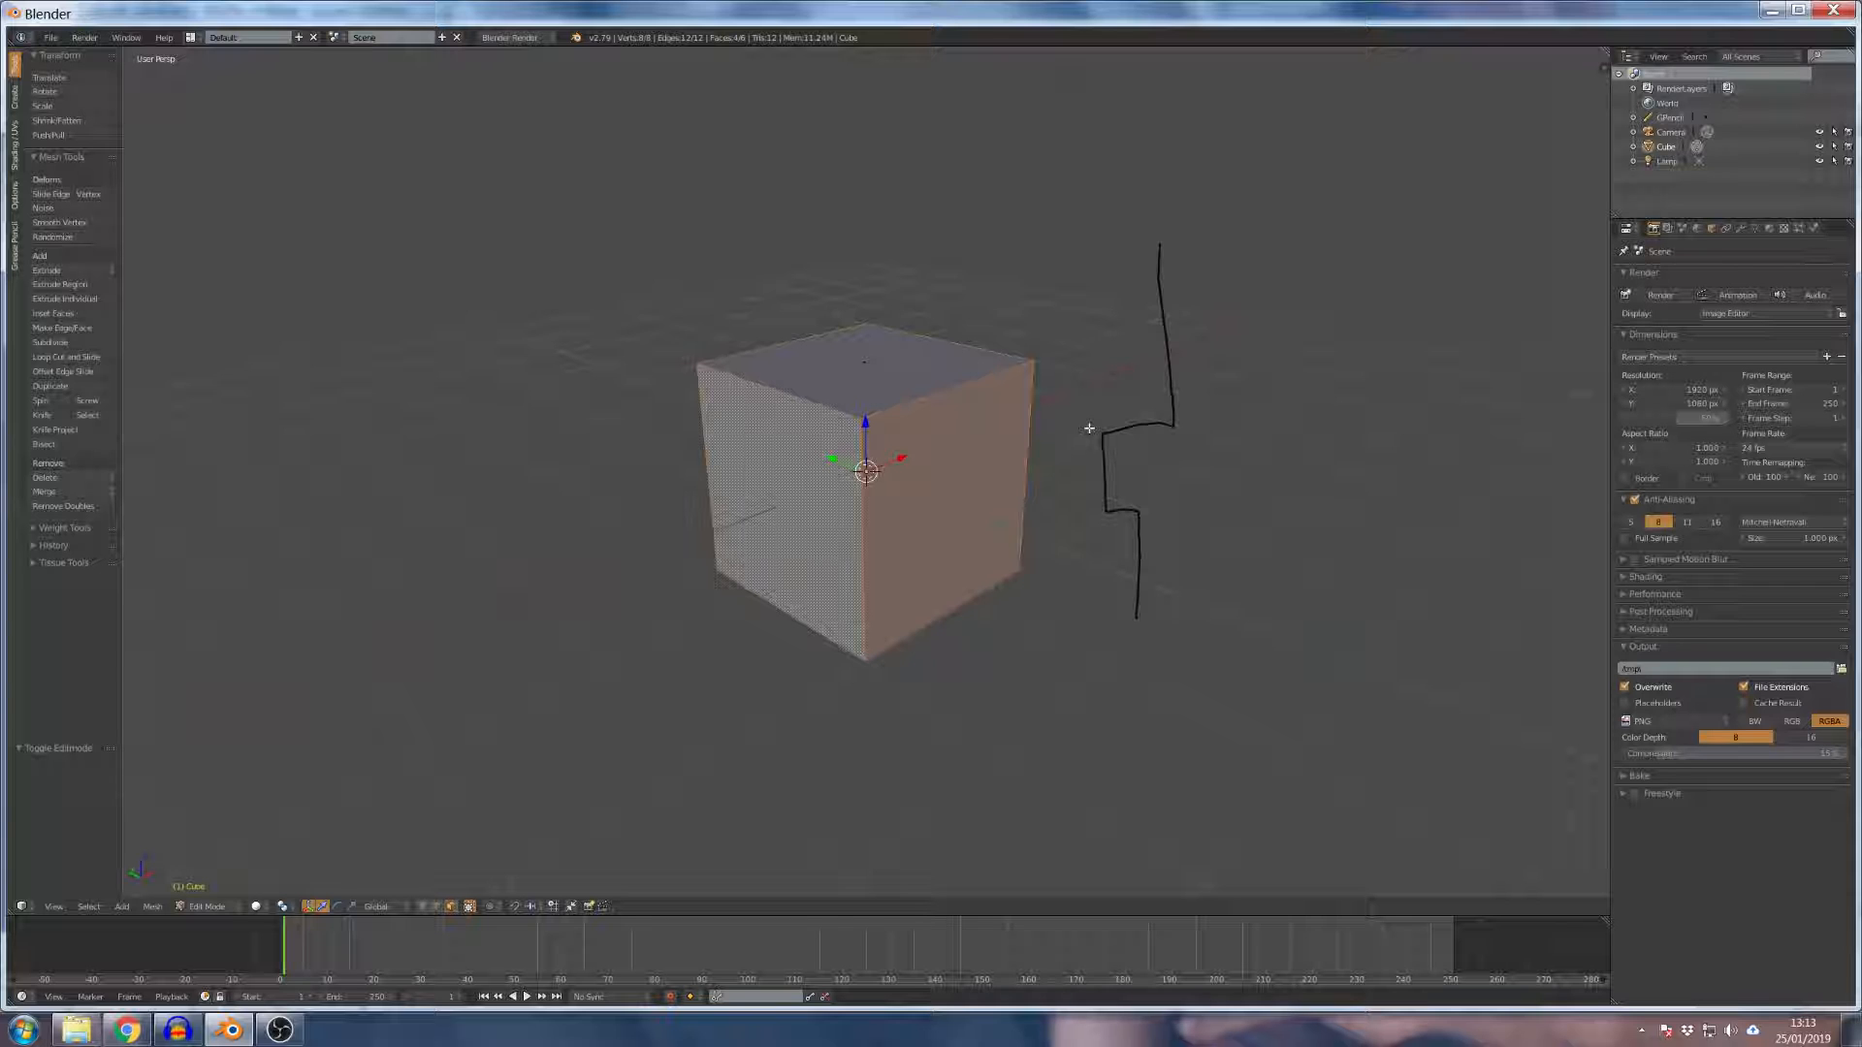
key(i)
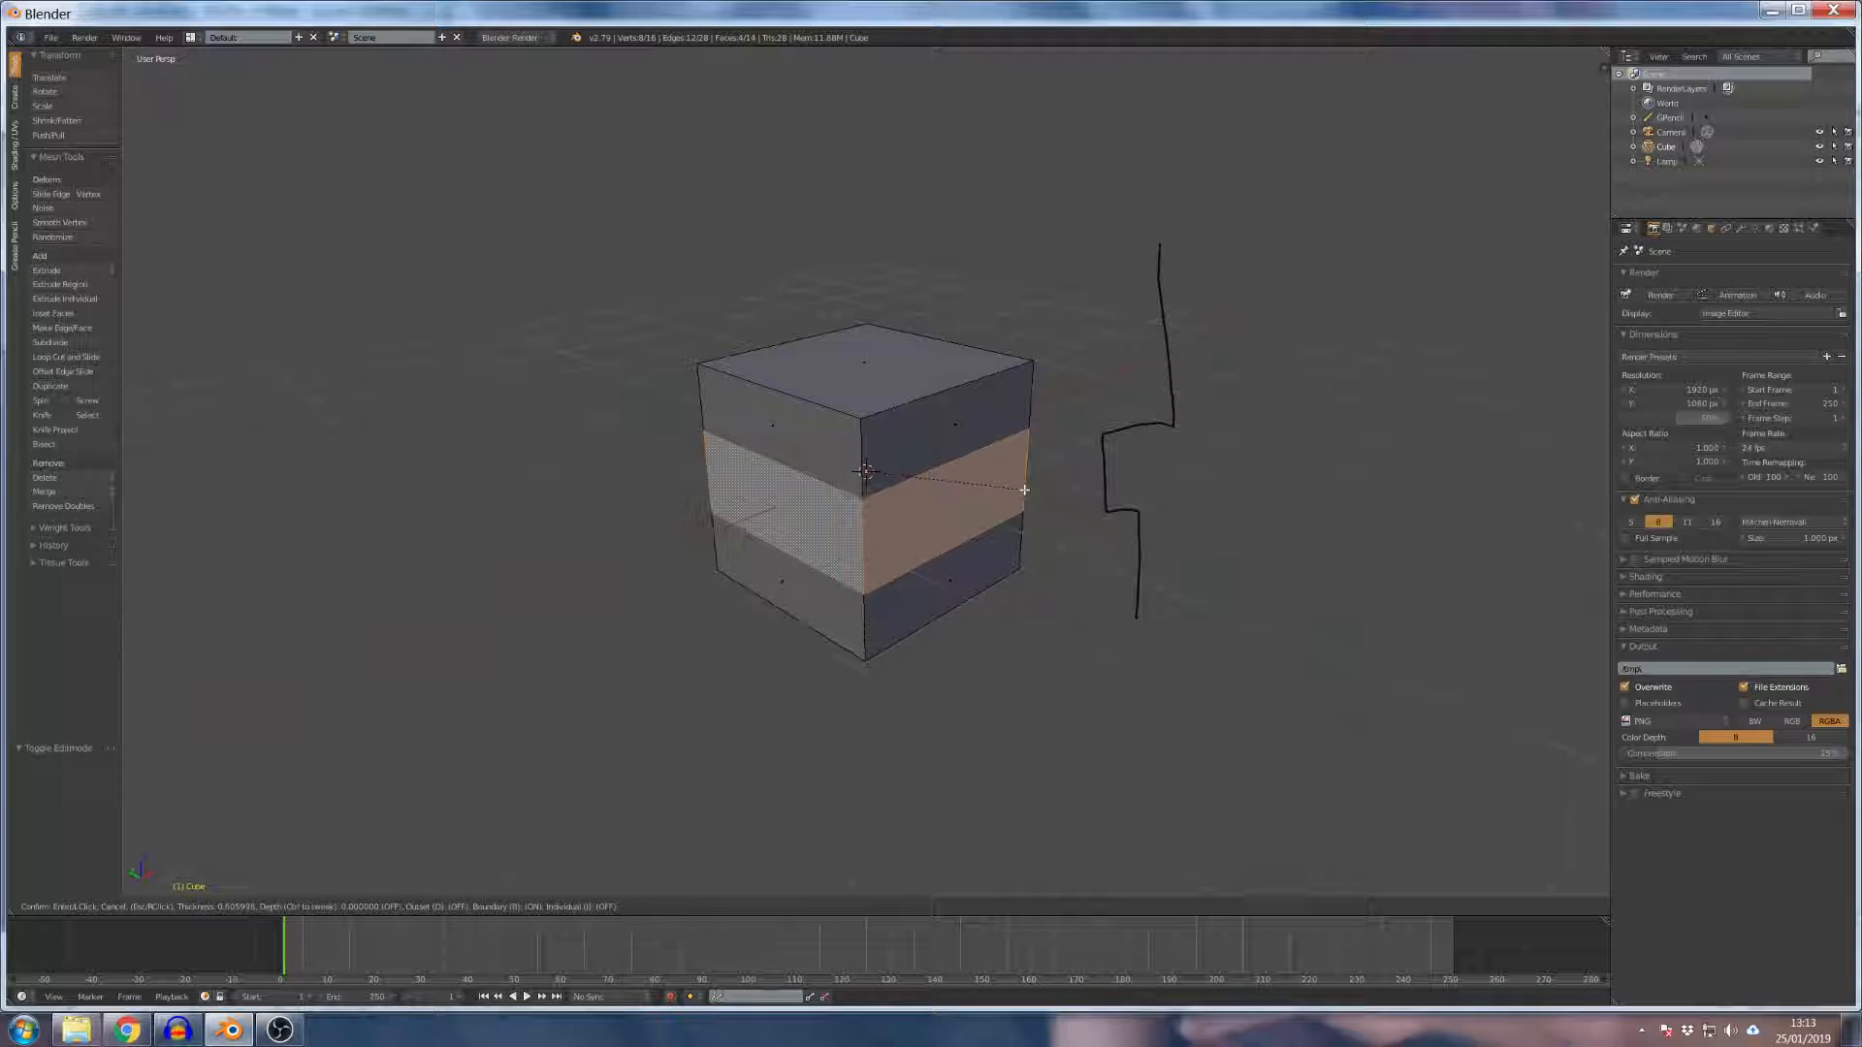
click(1024, 490)
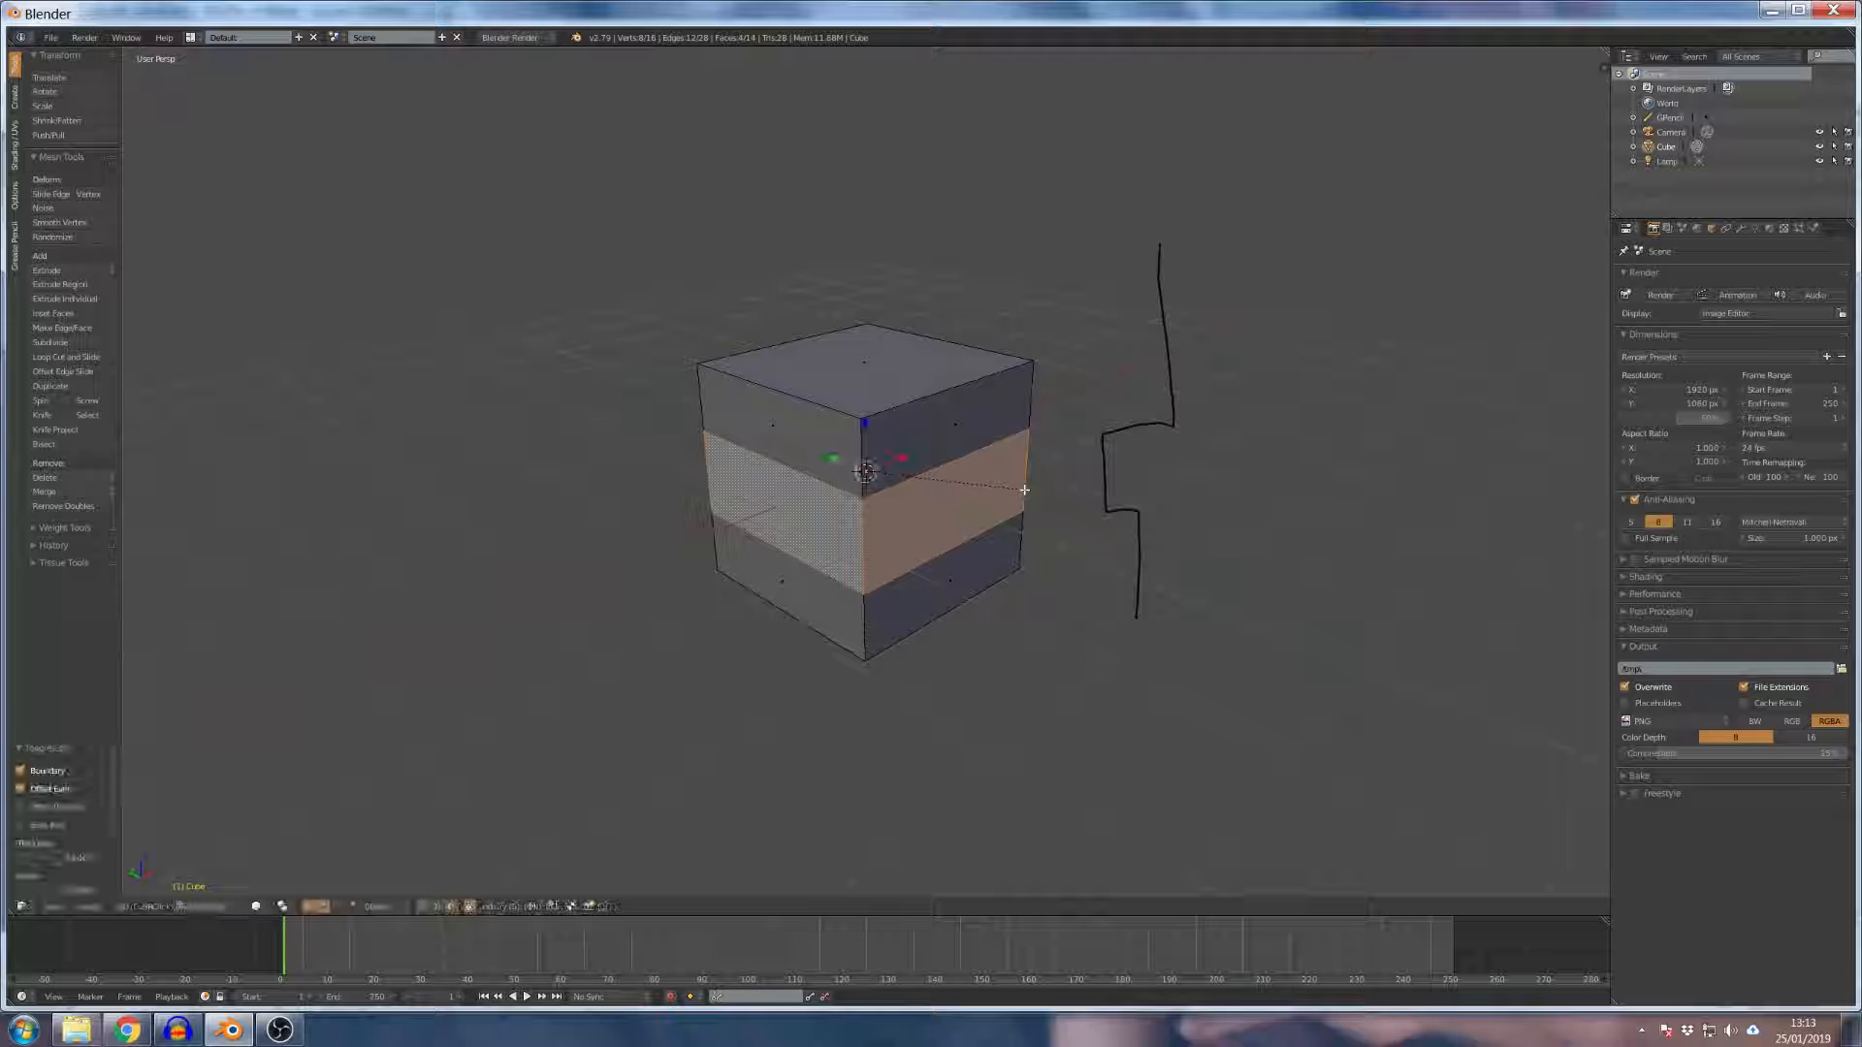
Inset the middle face band again with a thickness of about 0.01, sinking it inward to a depth of about 0.32.
middle_drag(998, 492, 992, 482)
key(i)
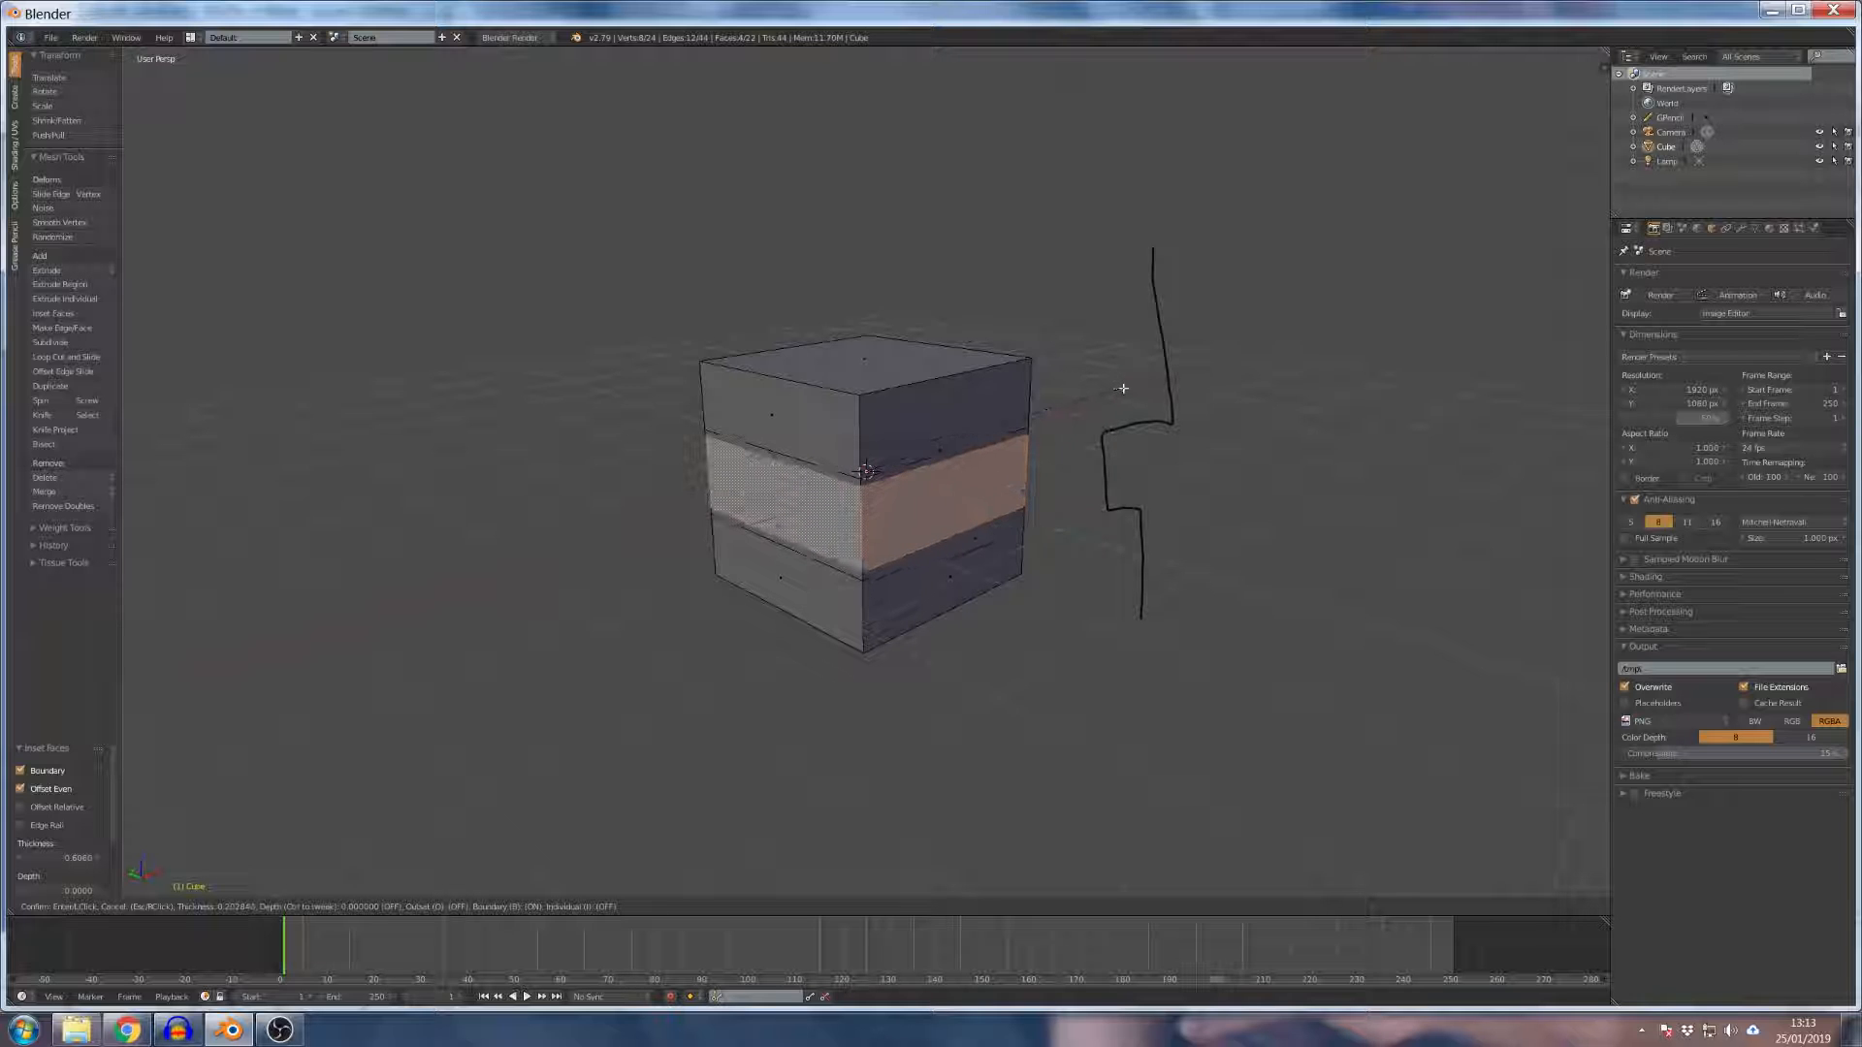
key(Escape)
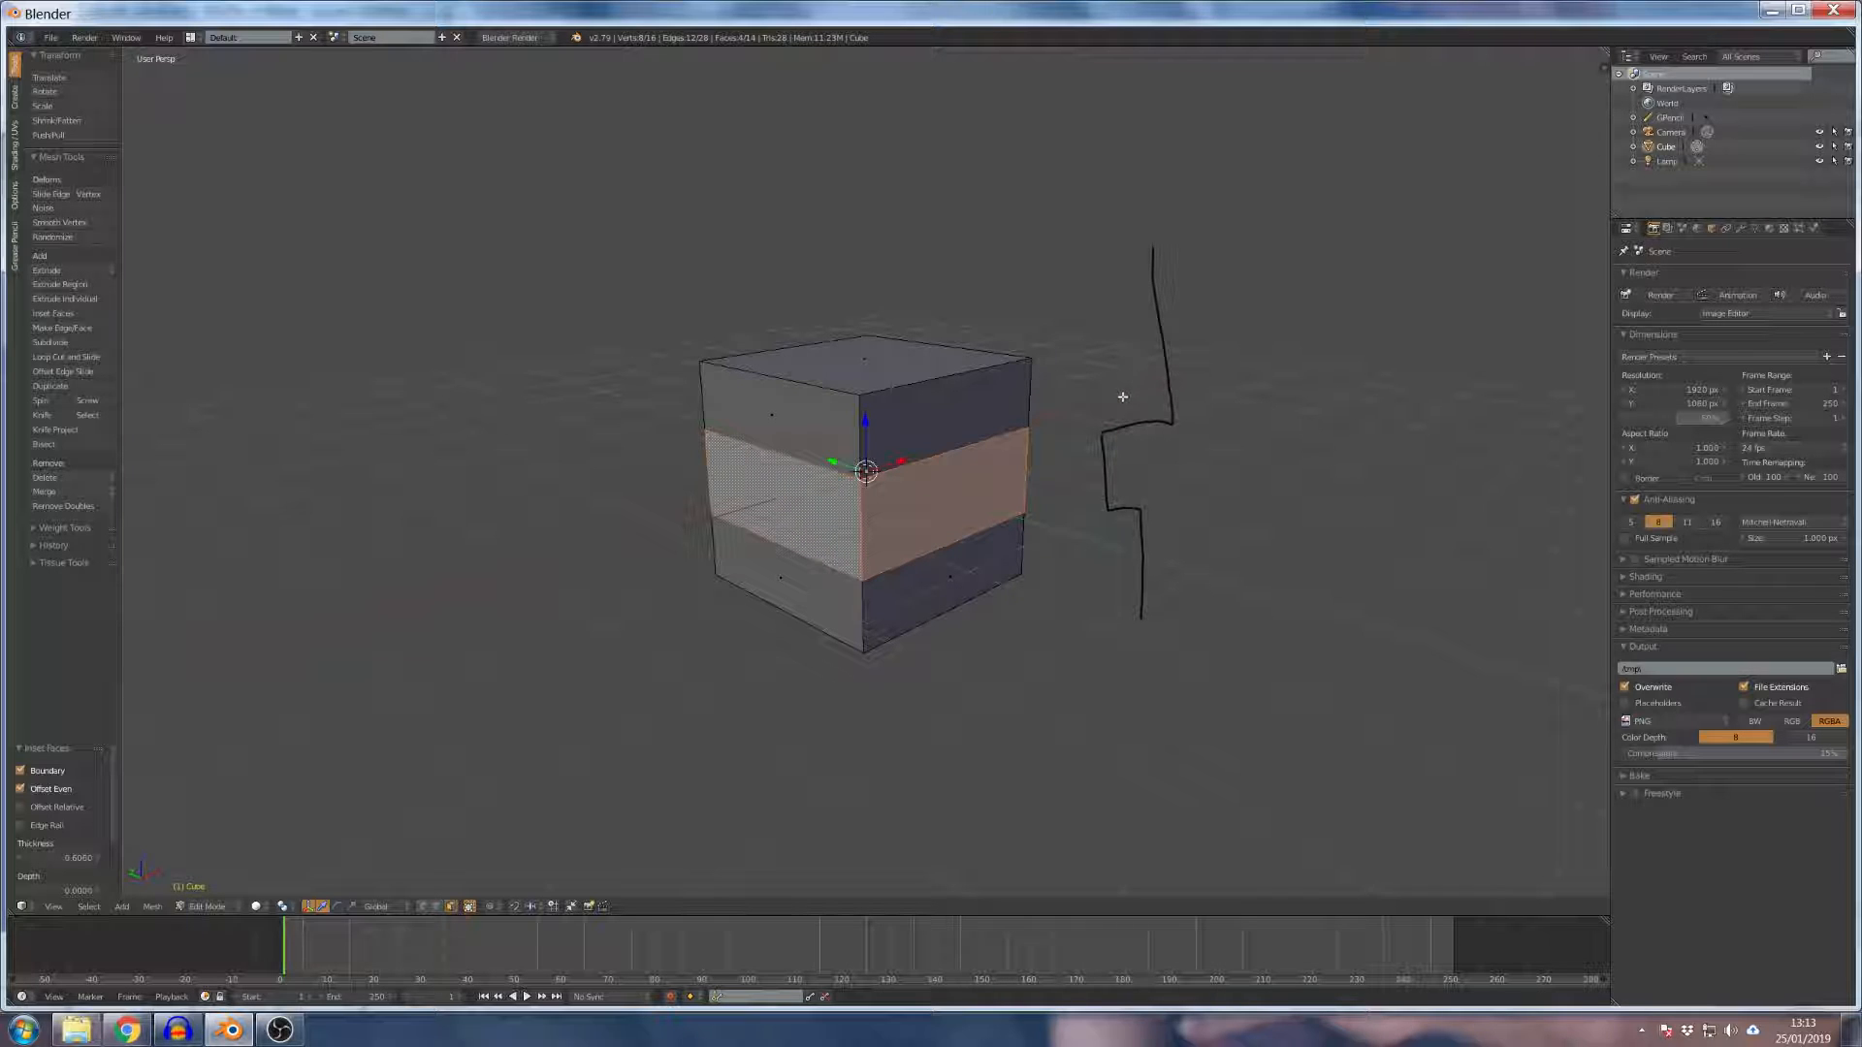
key(i)
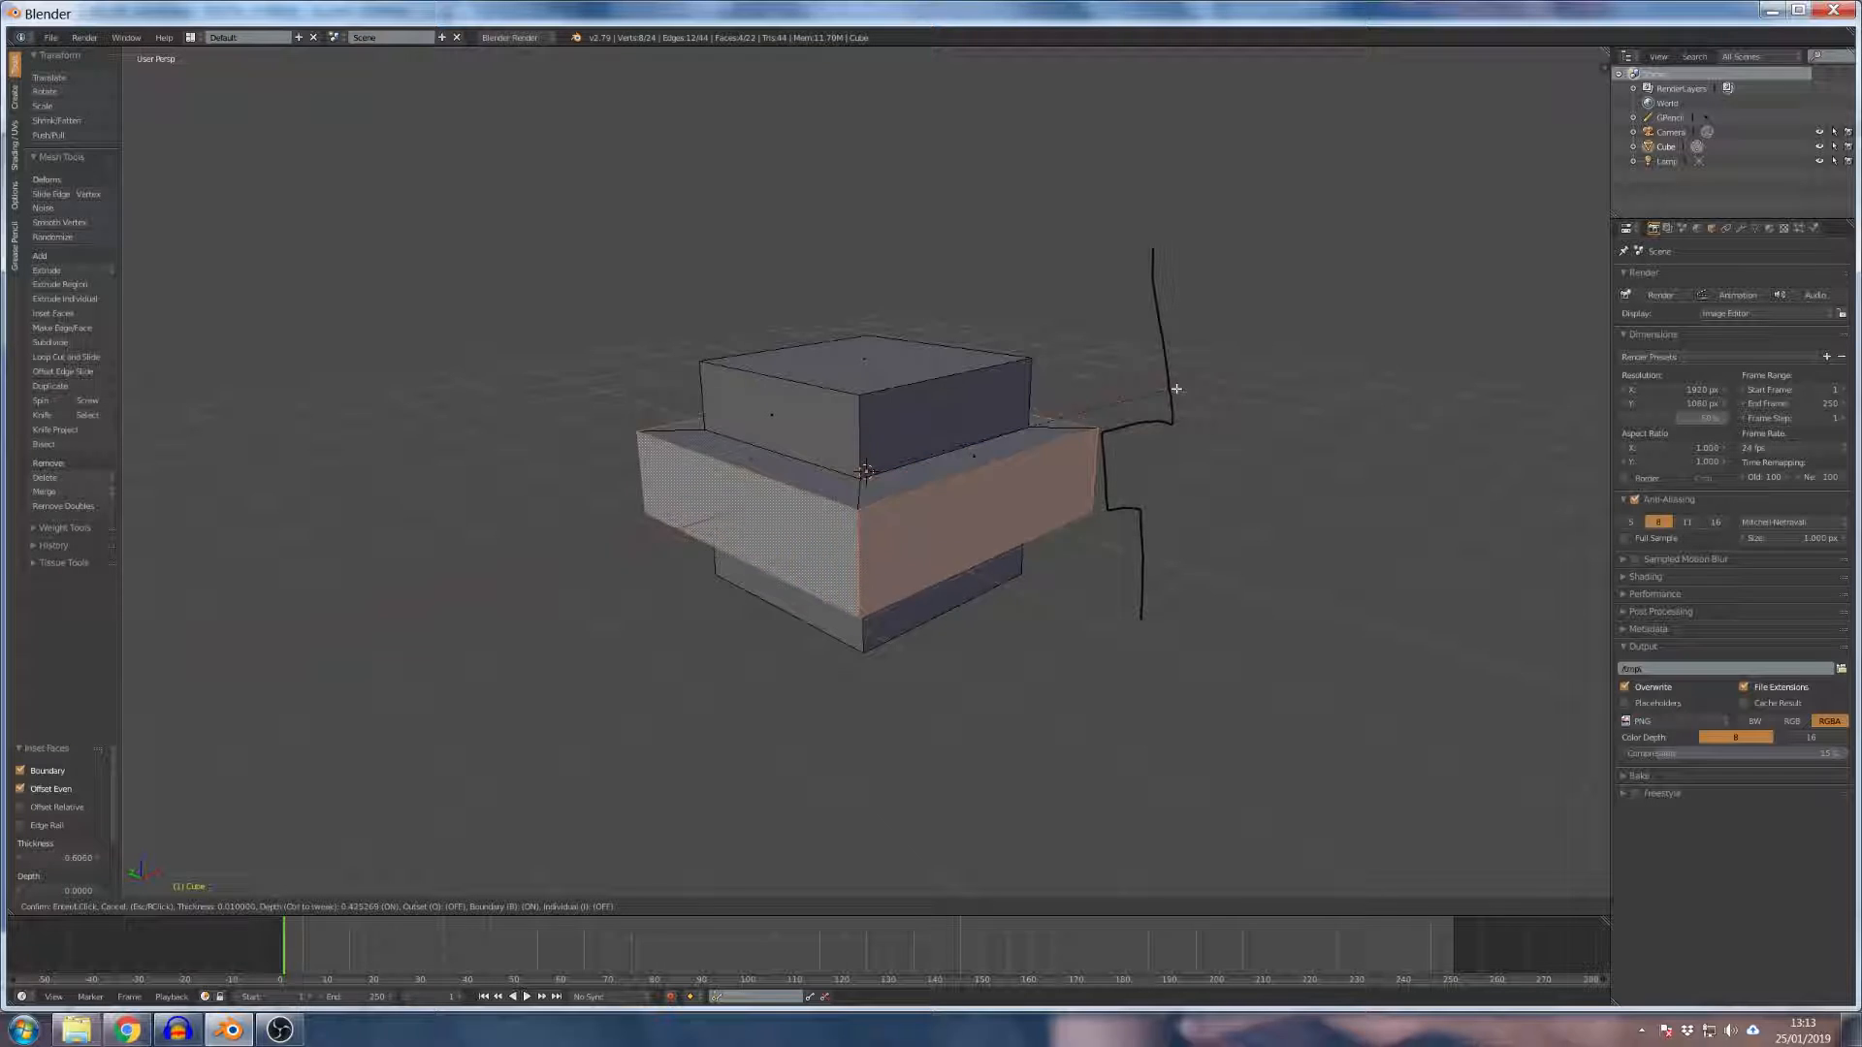
click(1088, 413)
middle_drag(1089, 411, 928, 463)
scroll(840, 488, up, 2)
scroll(915, 431, down, 2)
scroll(897, 442, down, 2)
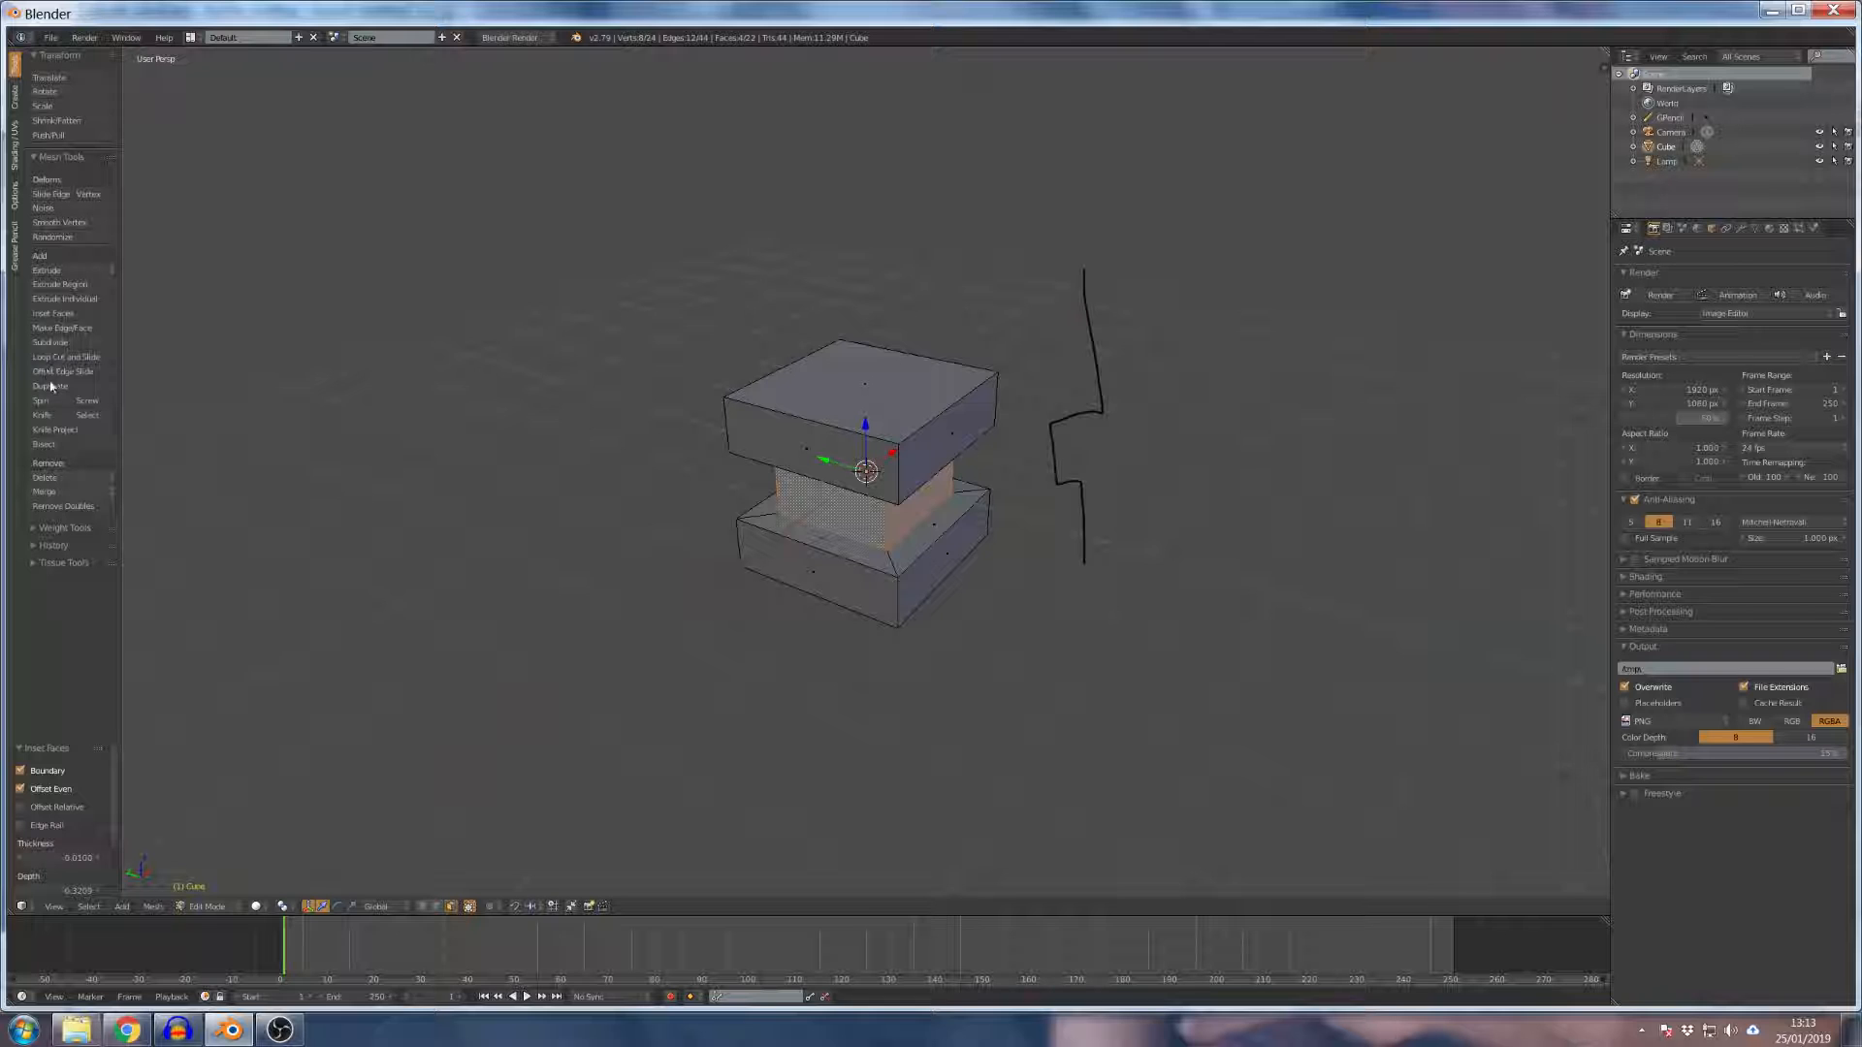
scroll(859, 536, down, 3)
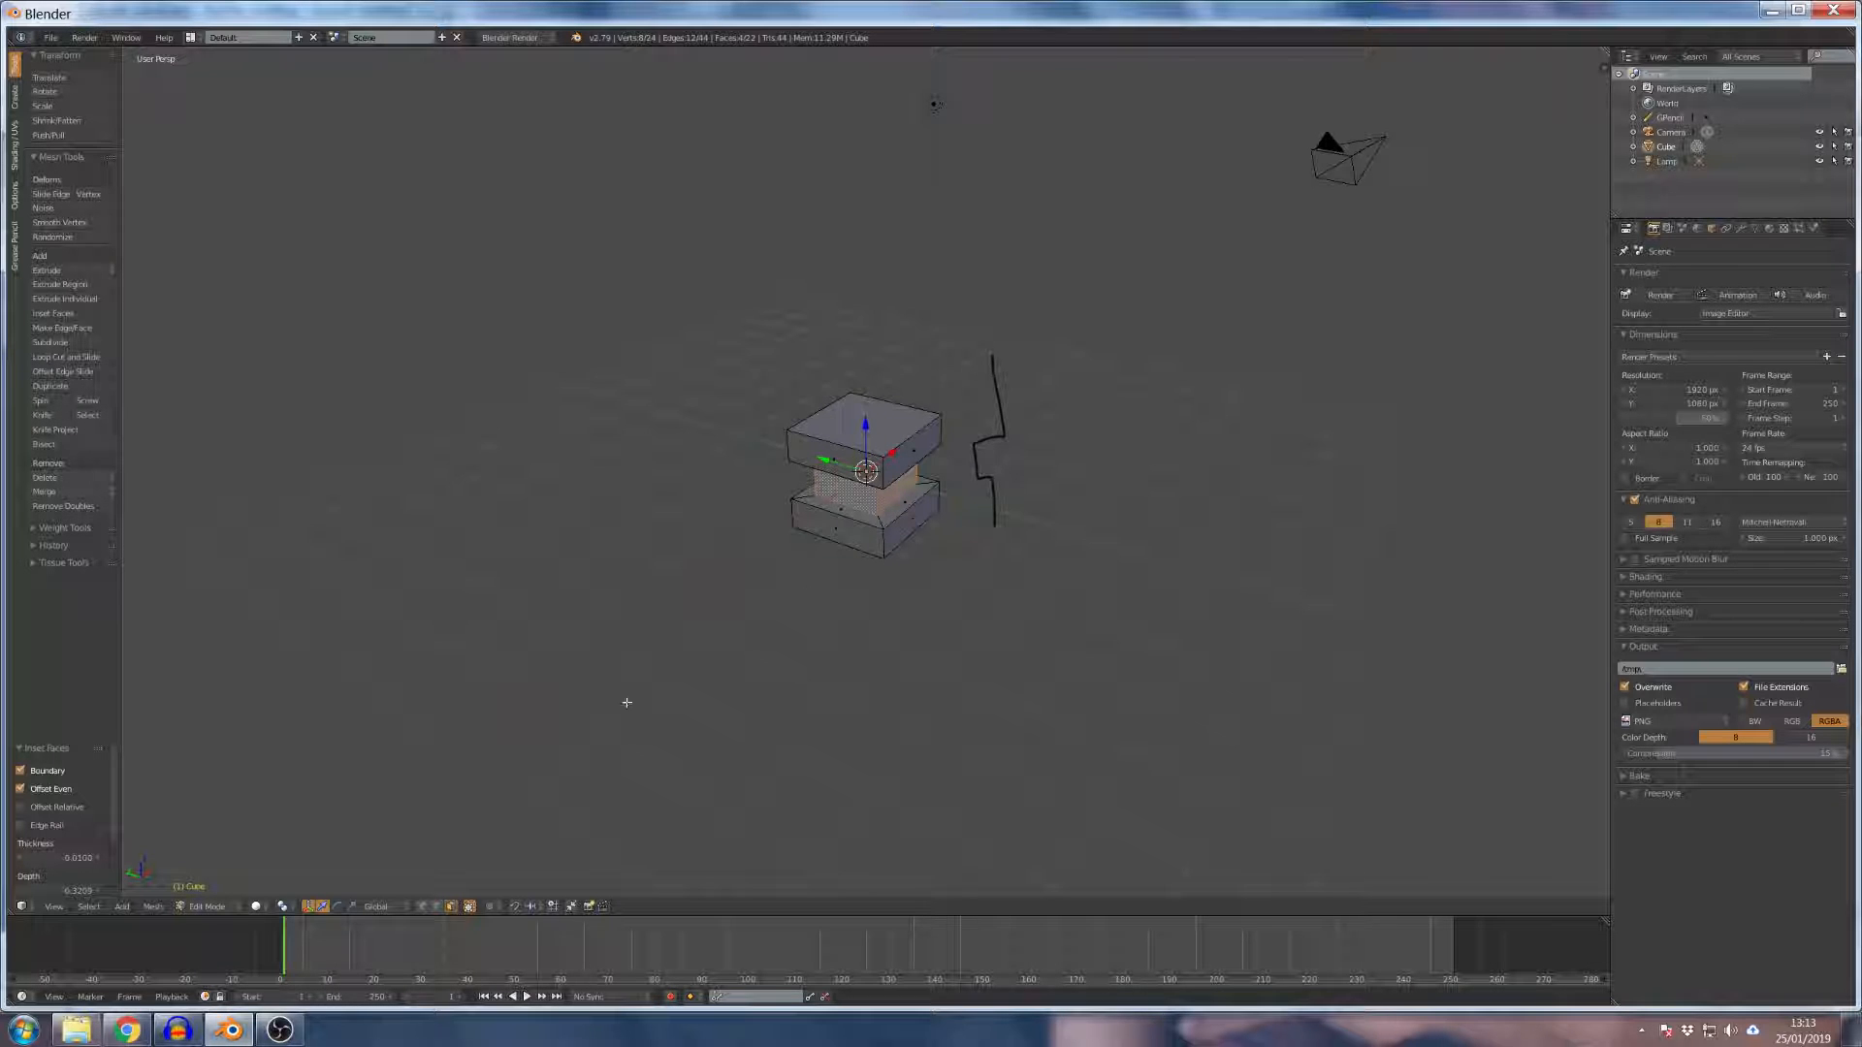
scroll(768, 549, up, 3)
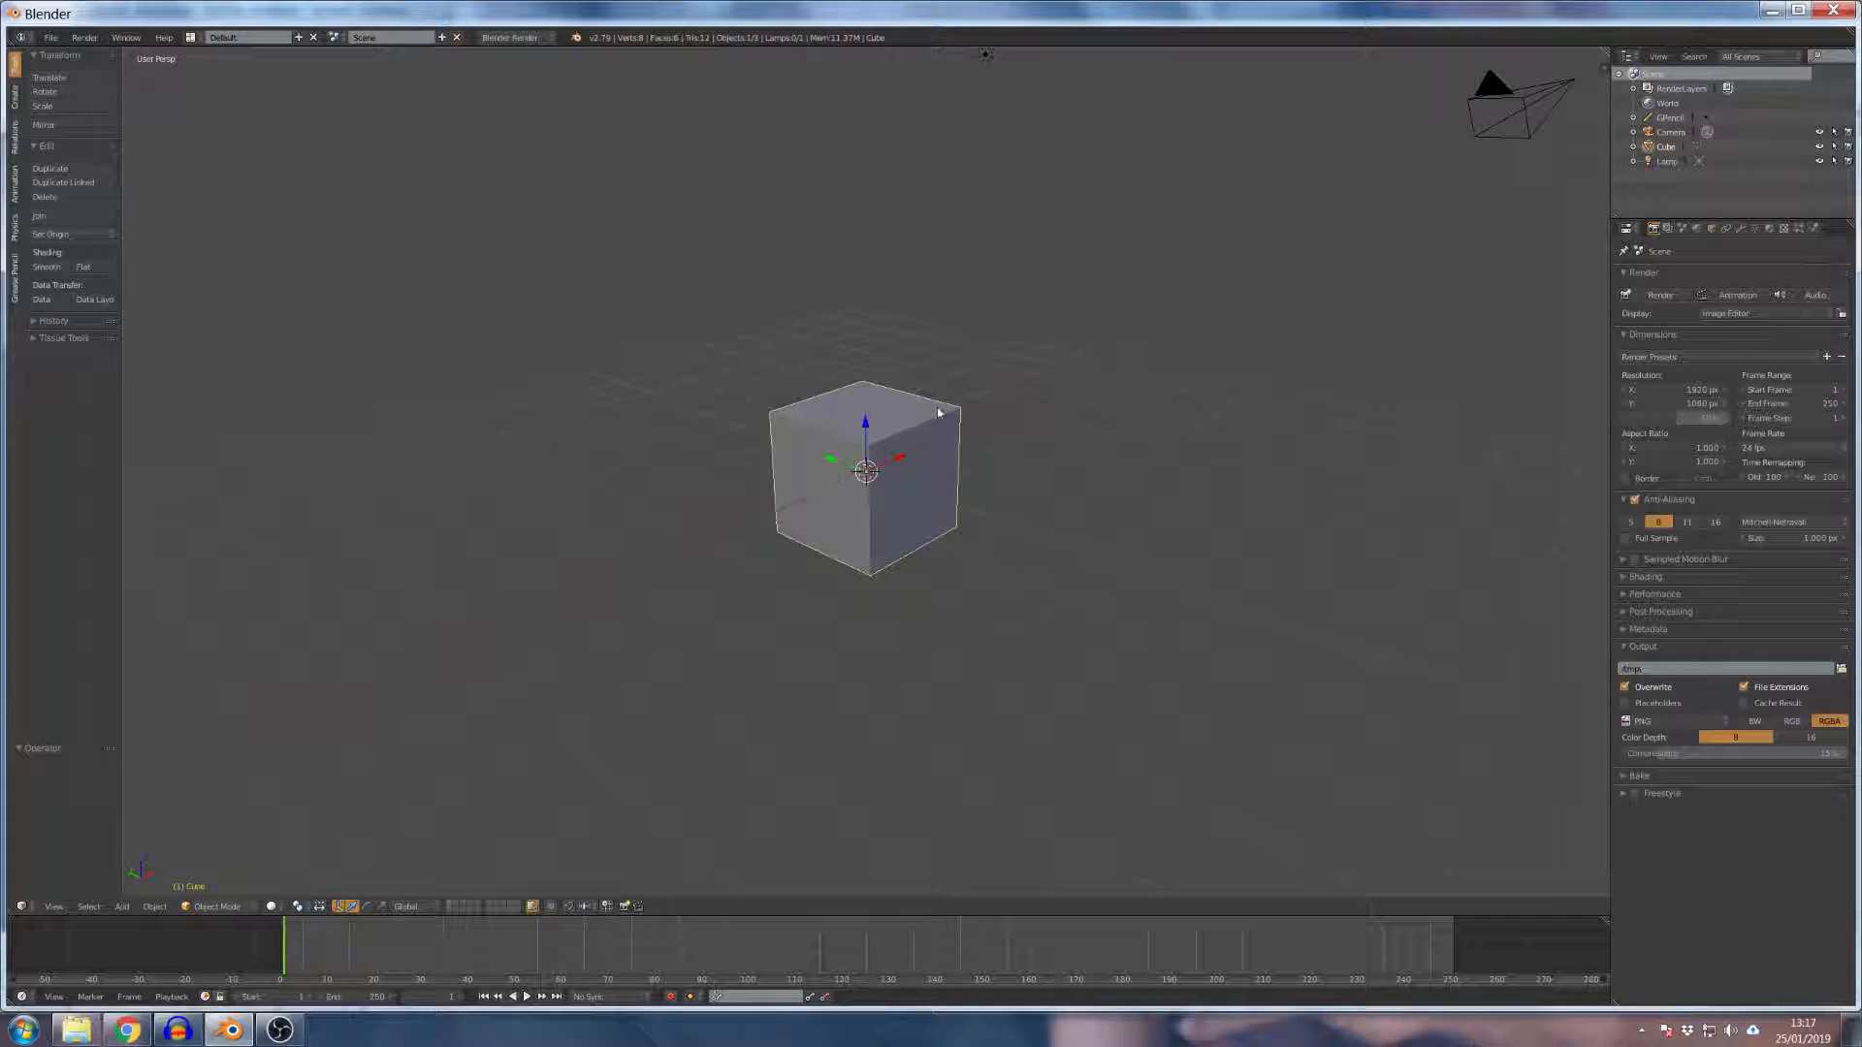
Put the plain cube into Edit Mode.
scroll(931, 417, up, 3)
key(Tab)
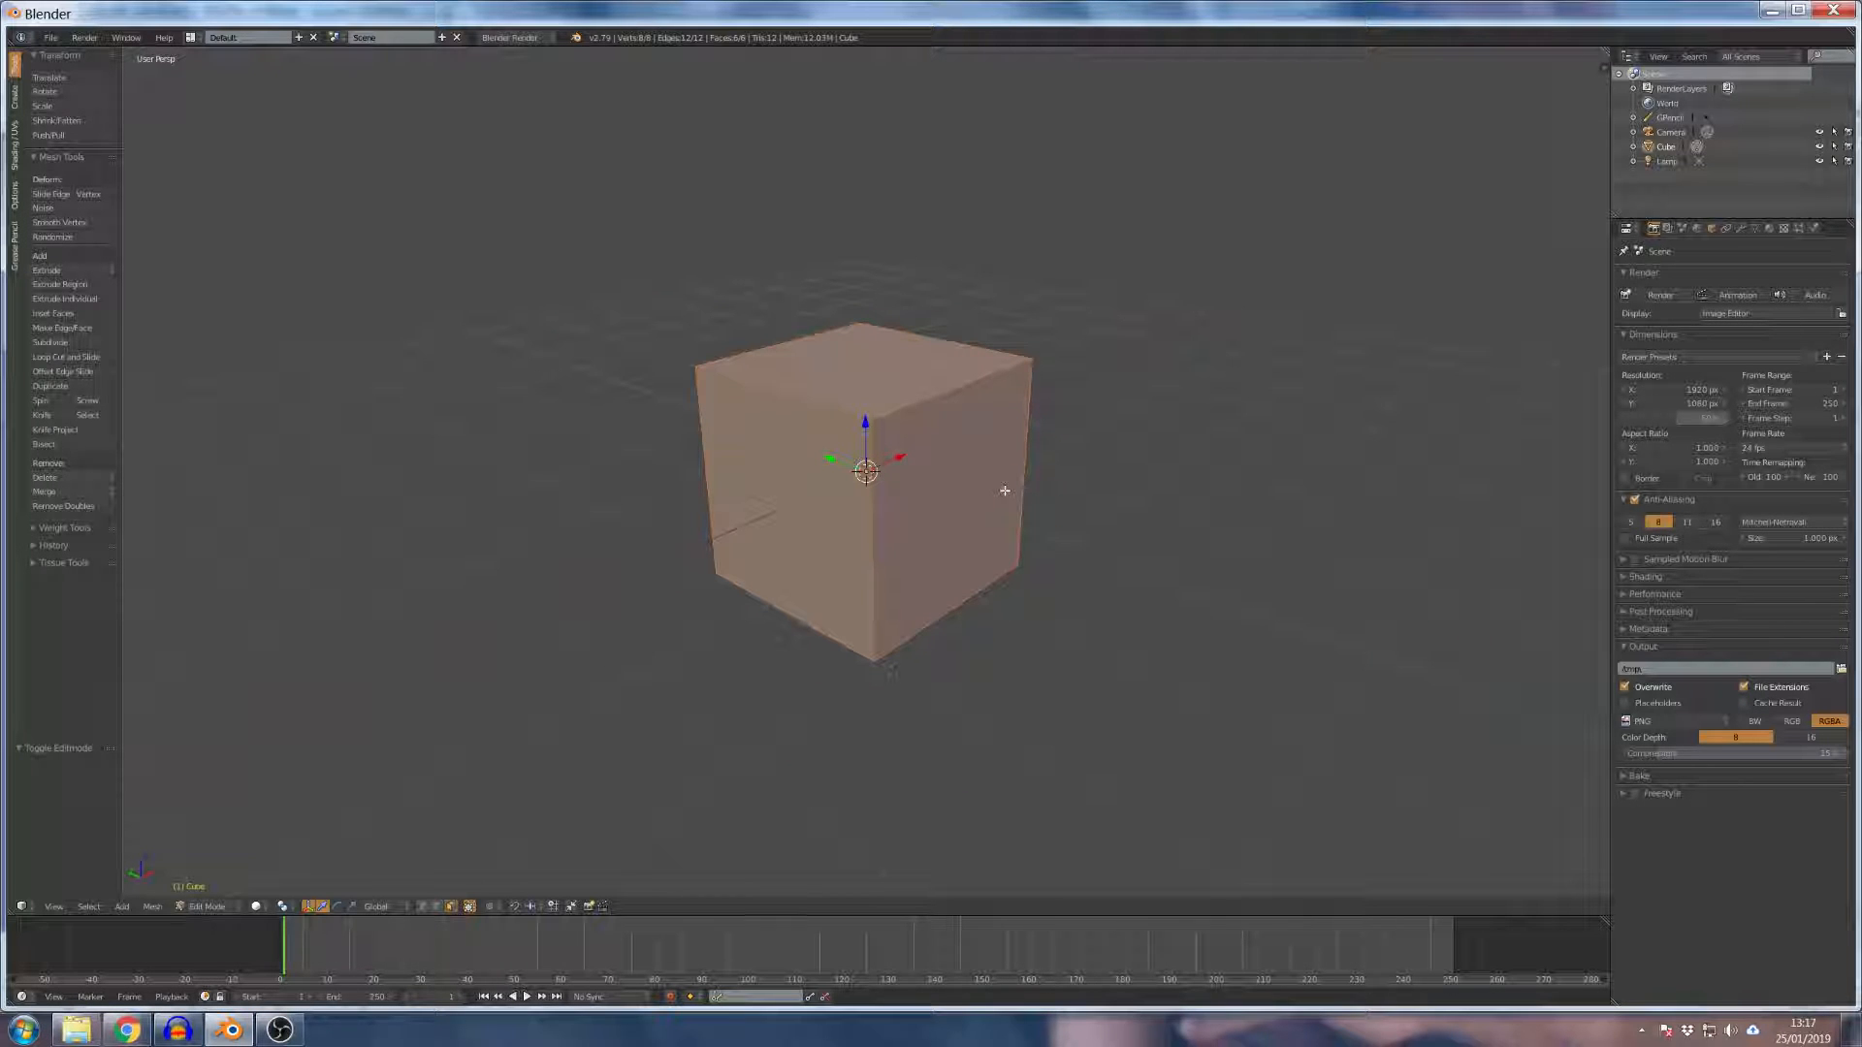
key(Tab)
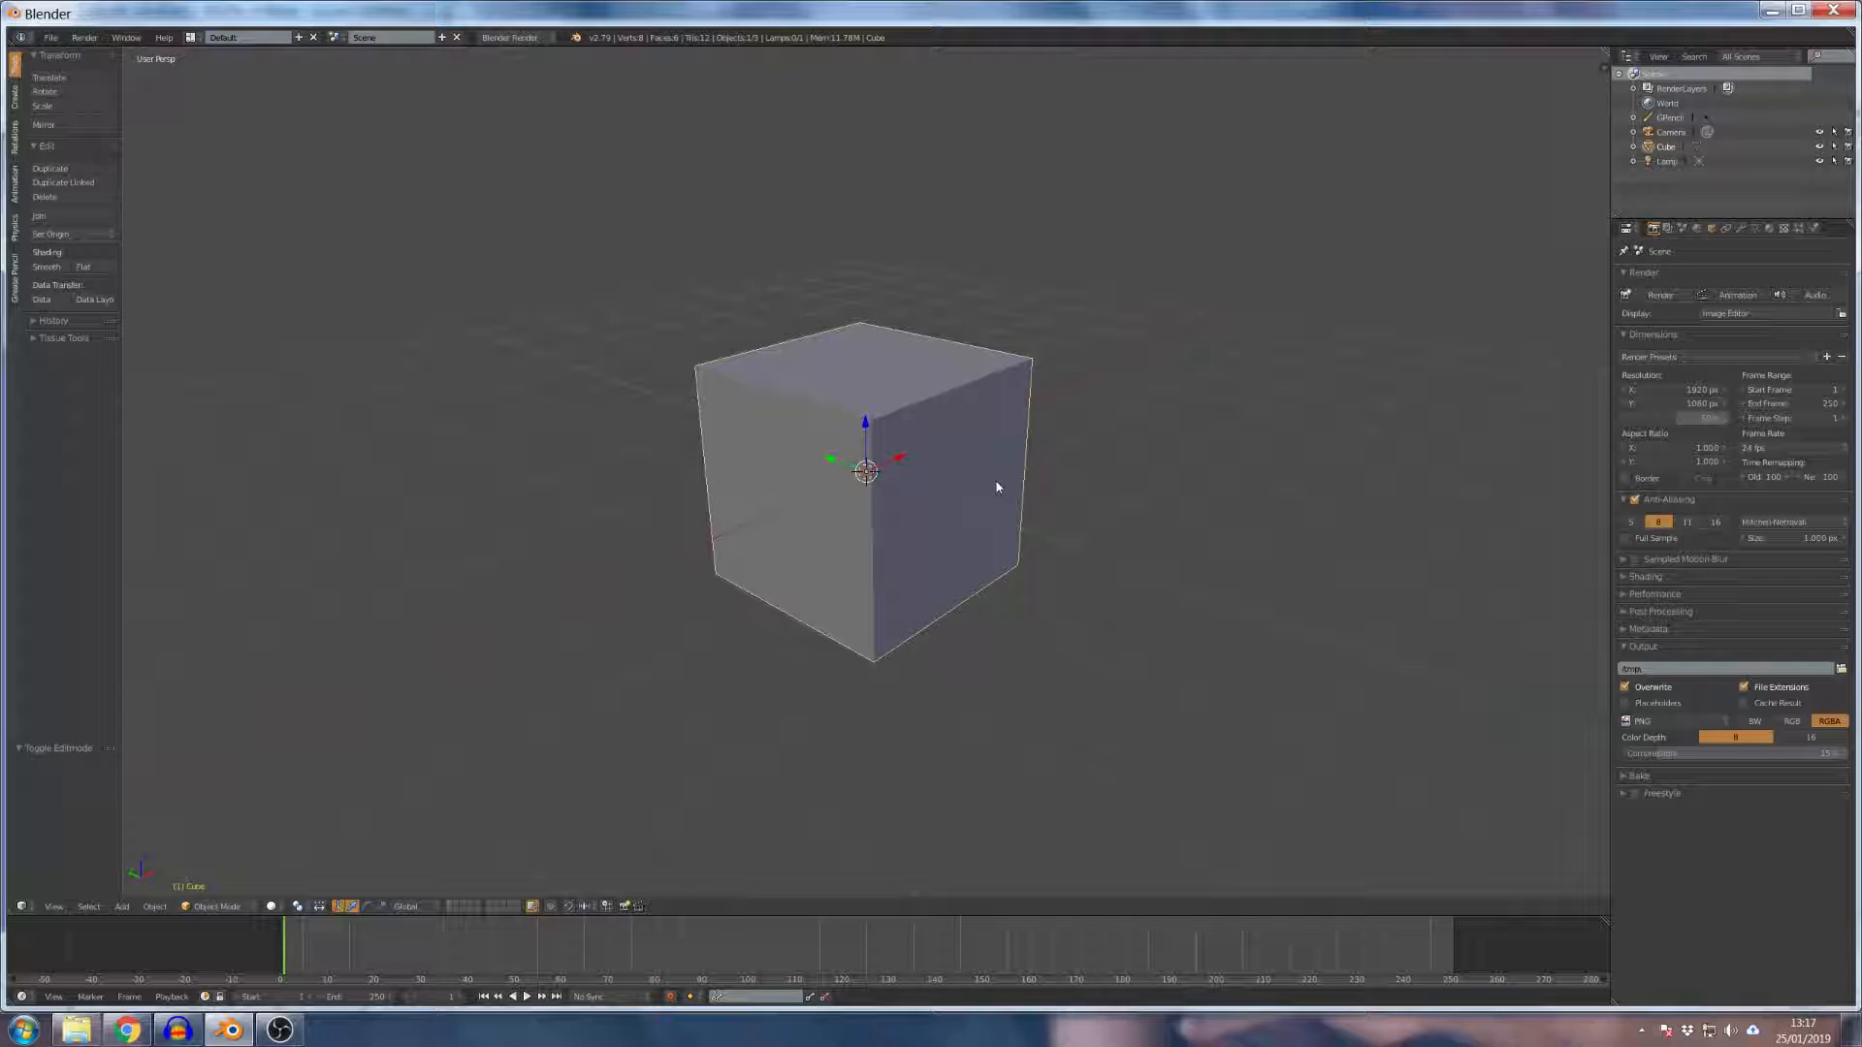
key(Tab)
key(ctrl+r)
scroll(1012, 409, up, 3)
scroll(1013, 409, up, 3)
scroll(1012, 408, down, 4)
scroll(1013, 409, up, 4)
right_click(1034, 397)
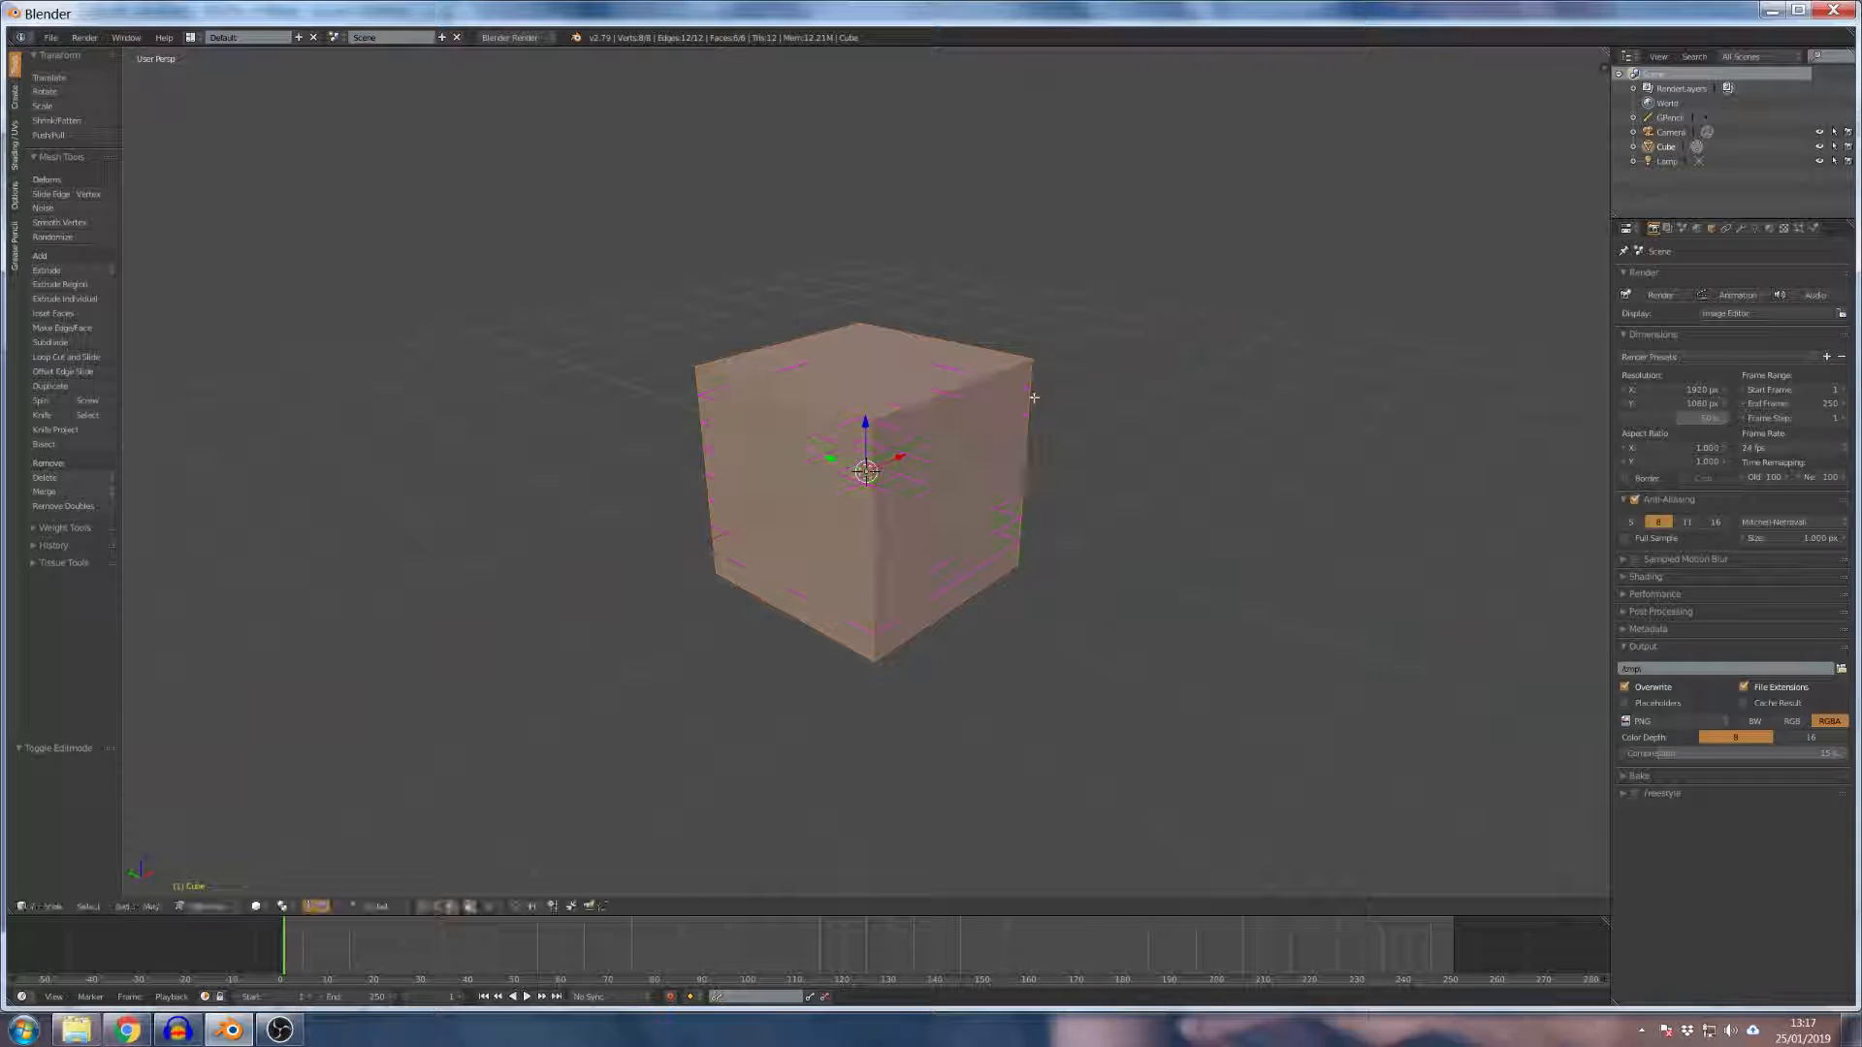
Start a Knife cut at the front edge of the cube's top face and zigzag it across that face.
middle_drag(1050, 414, 954, 384)
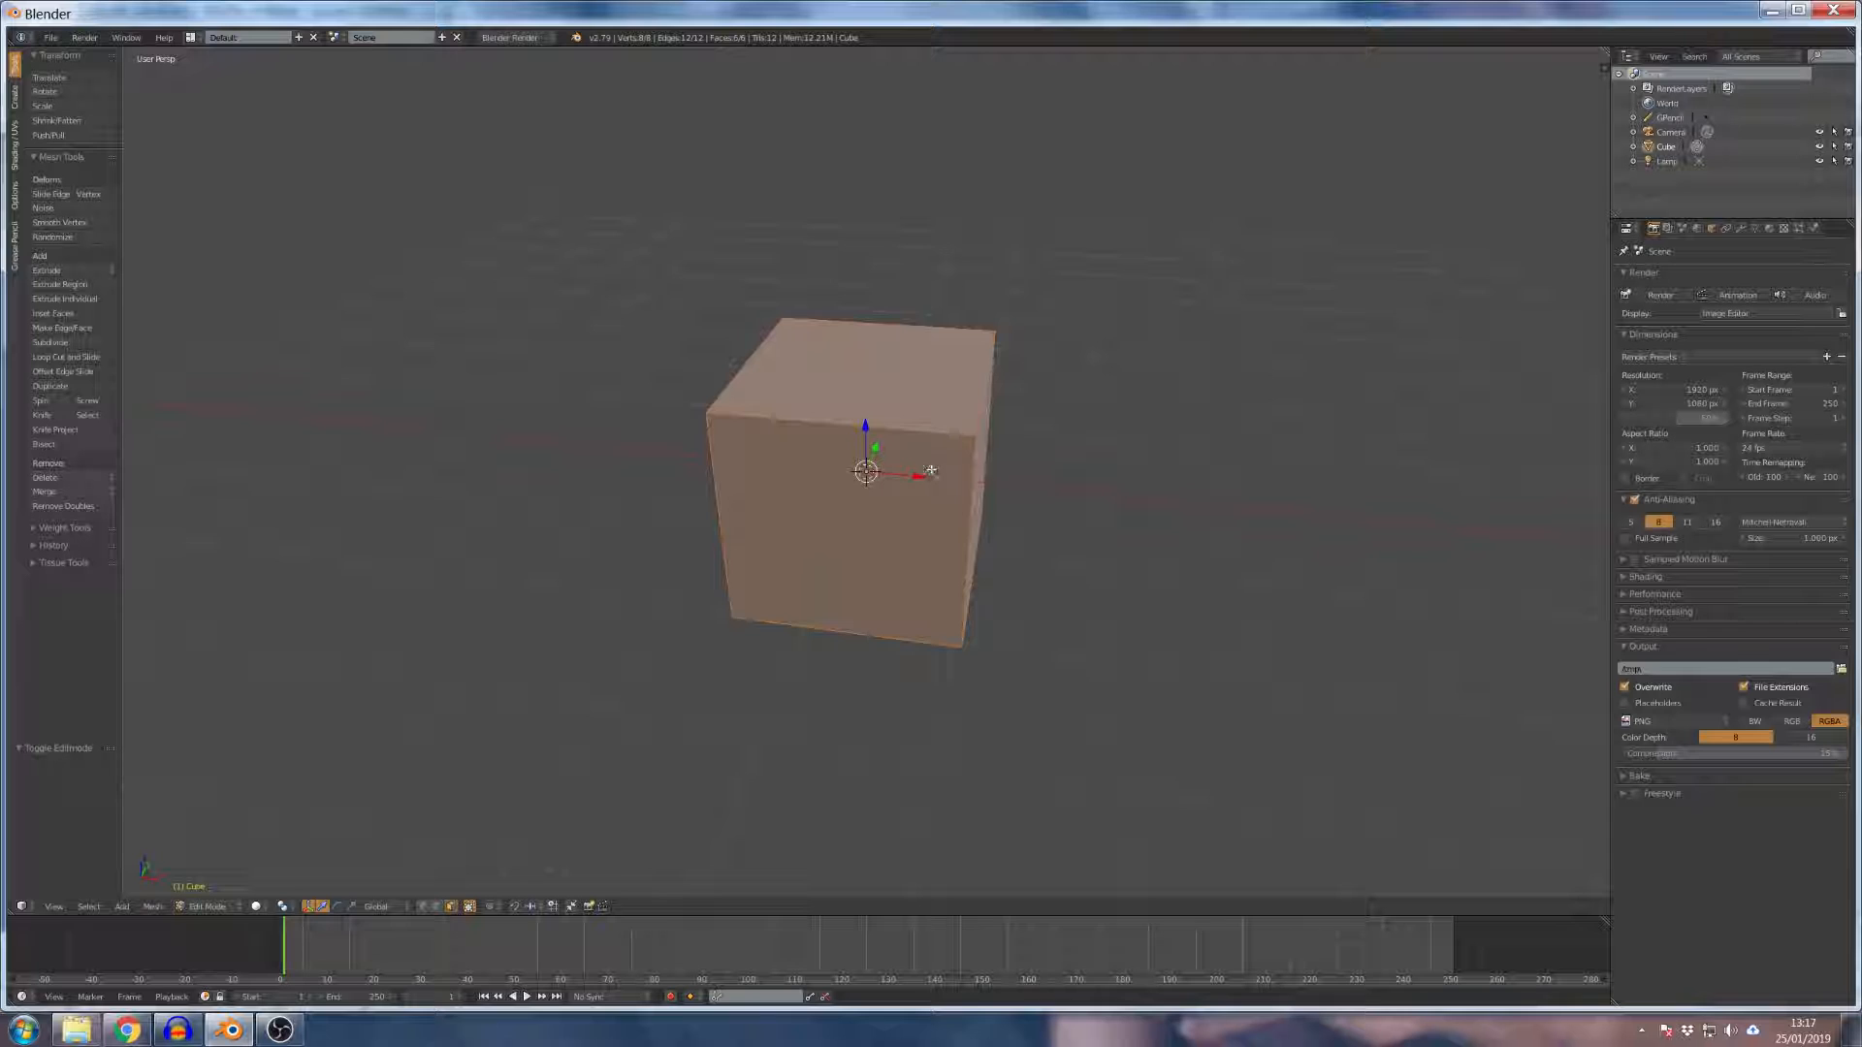
scroll(961, 410, up, 5)
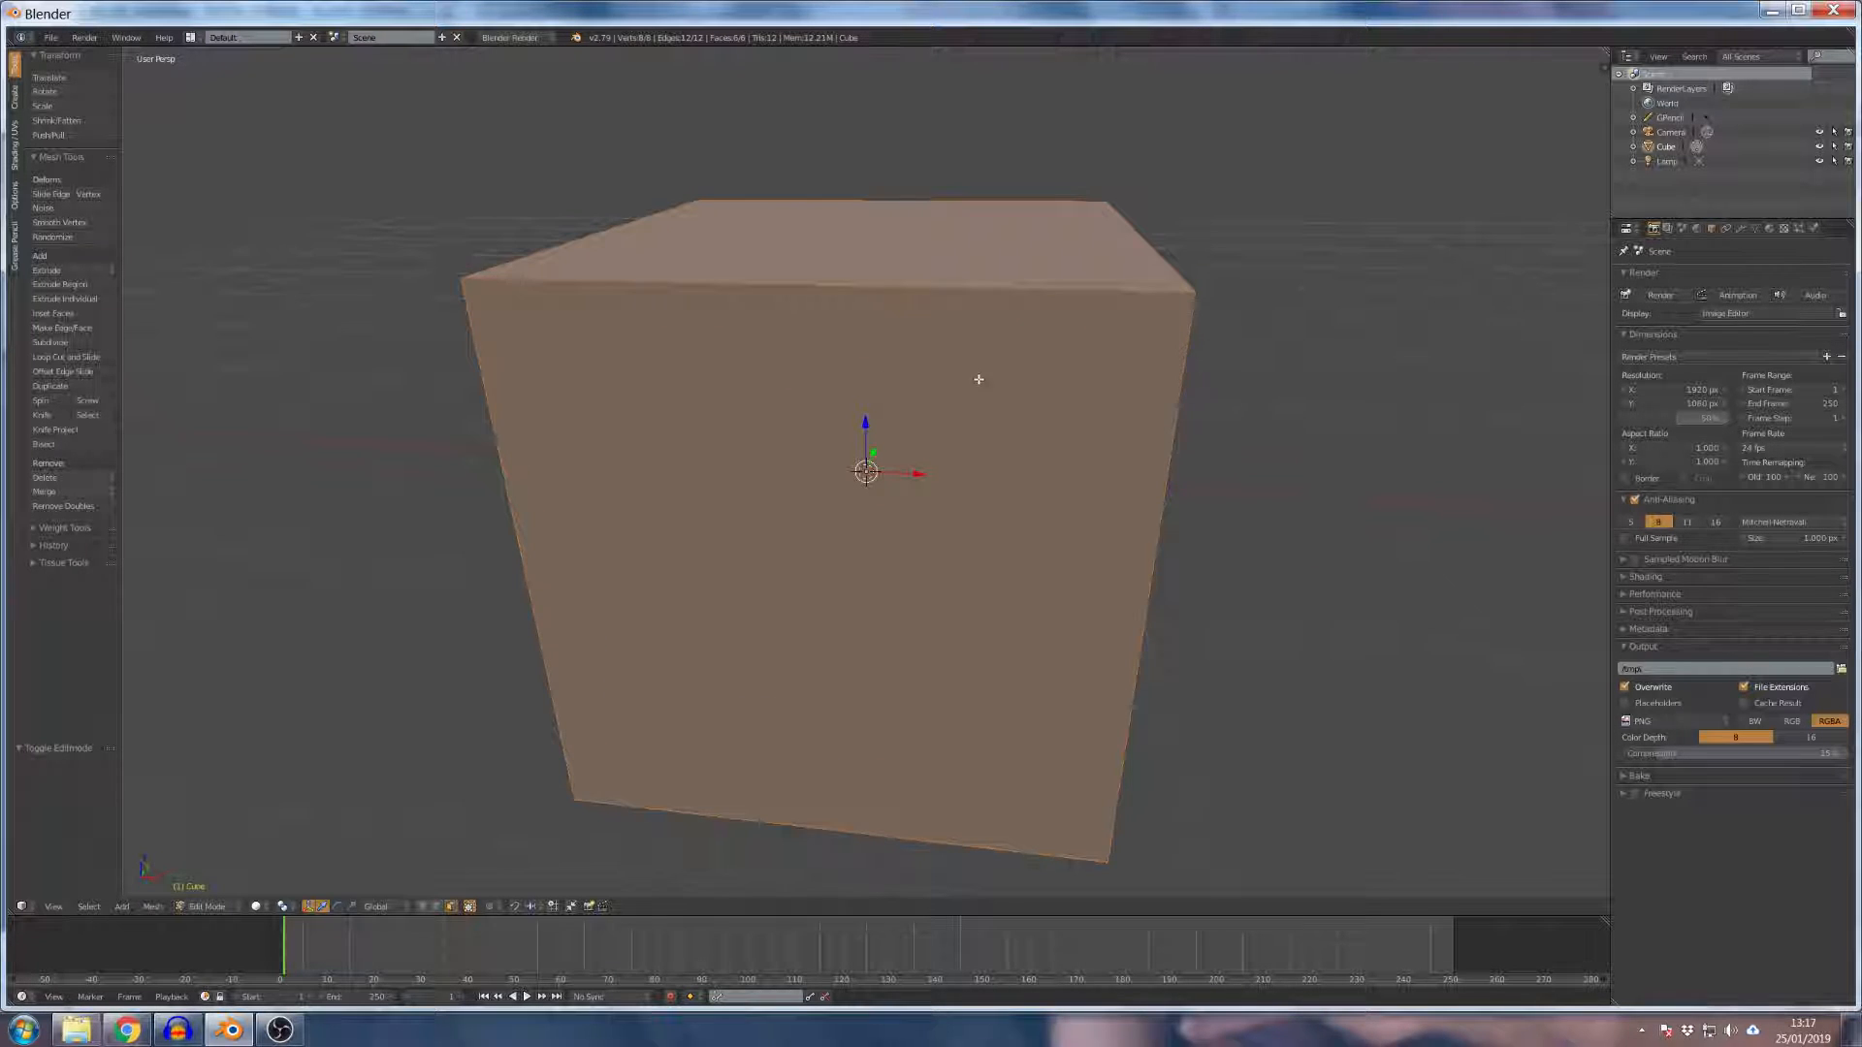
middle_drag(980, 378, 957, 430)
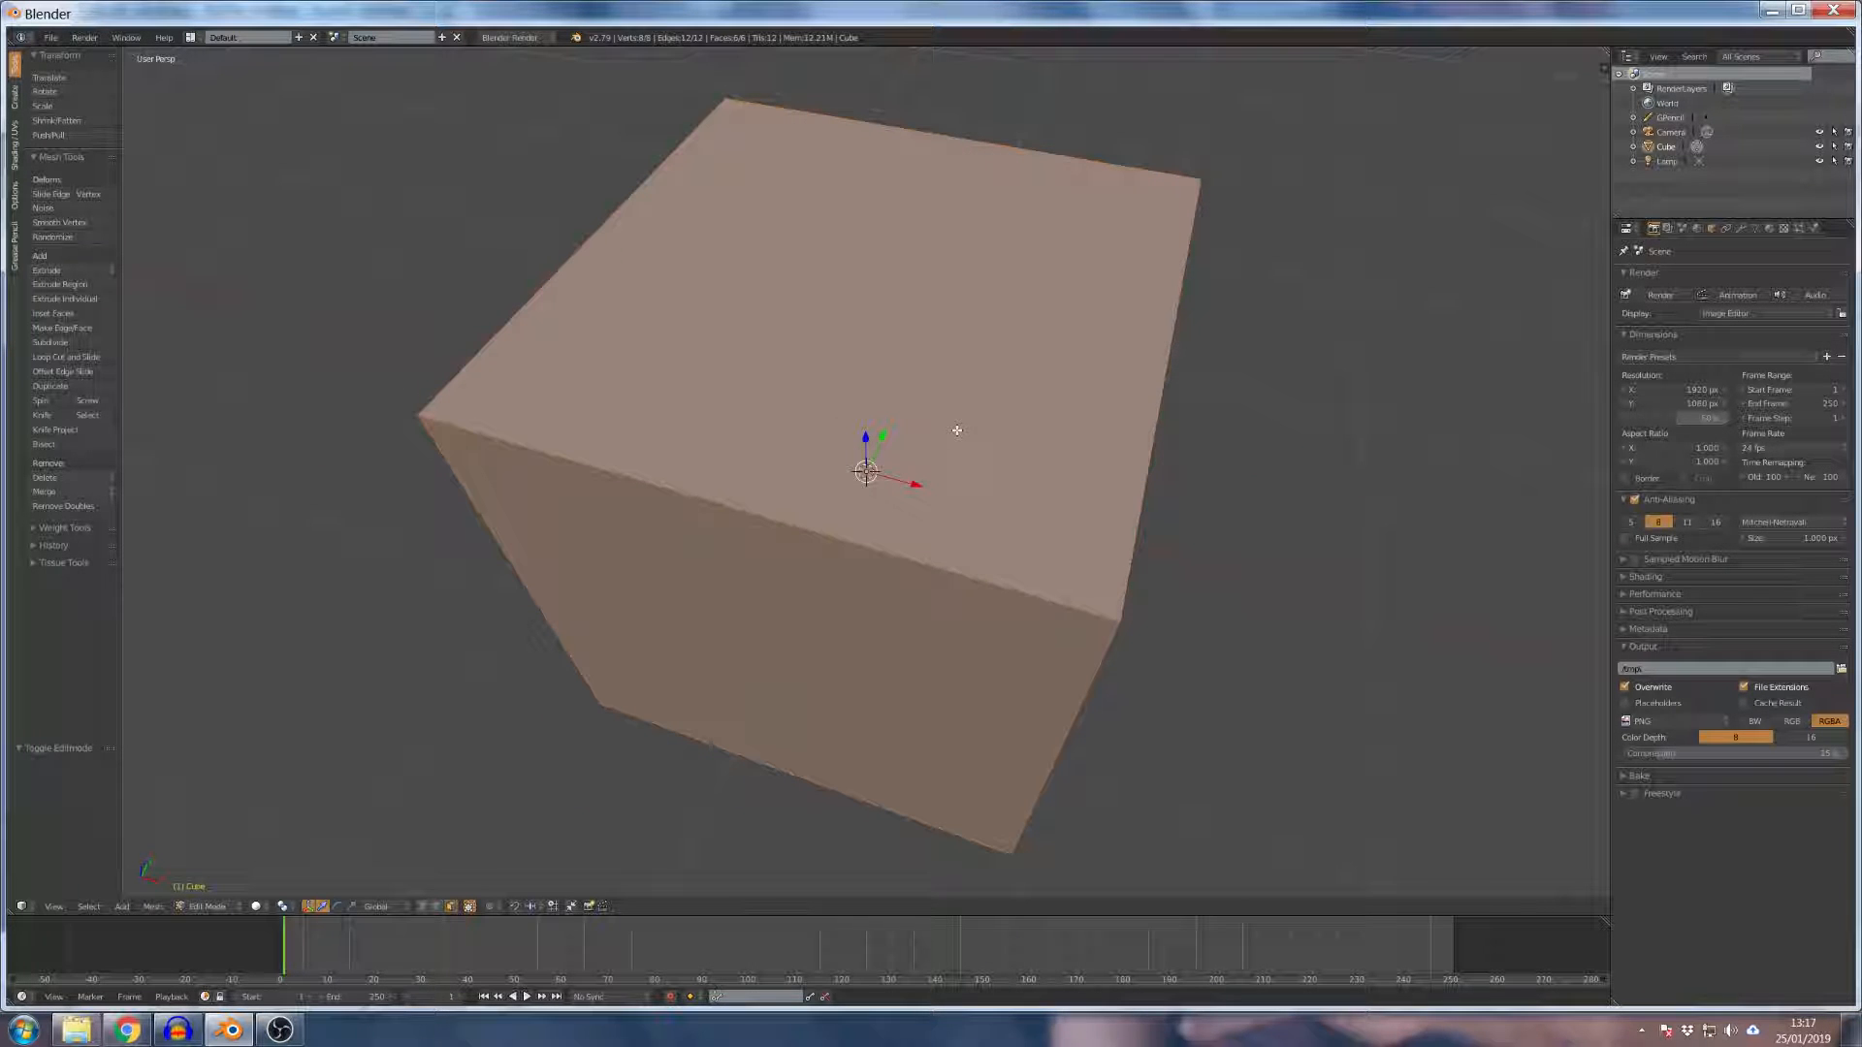
click(43, 414)
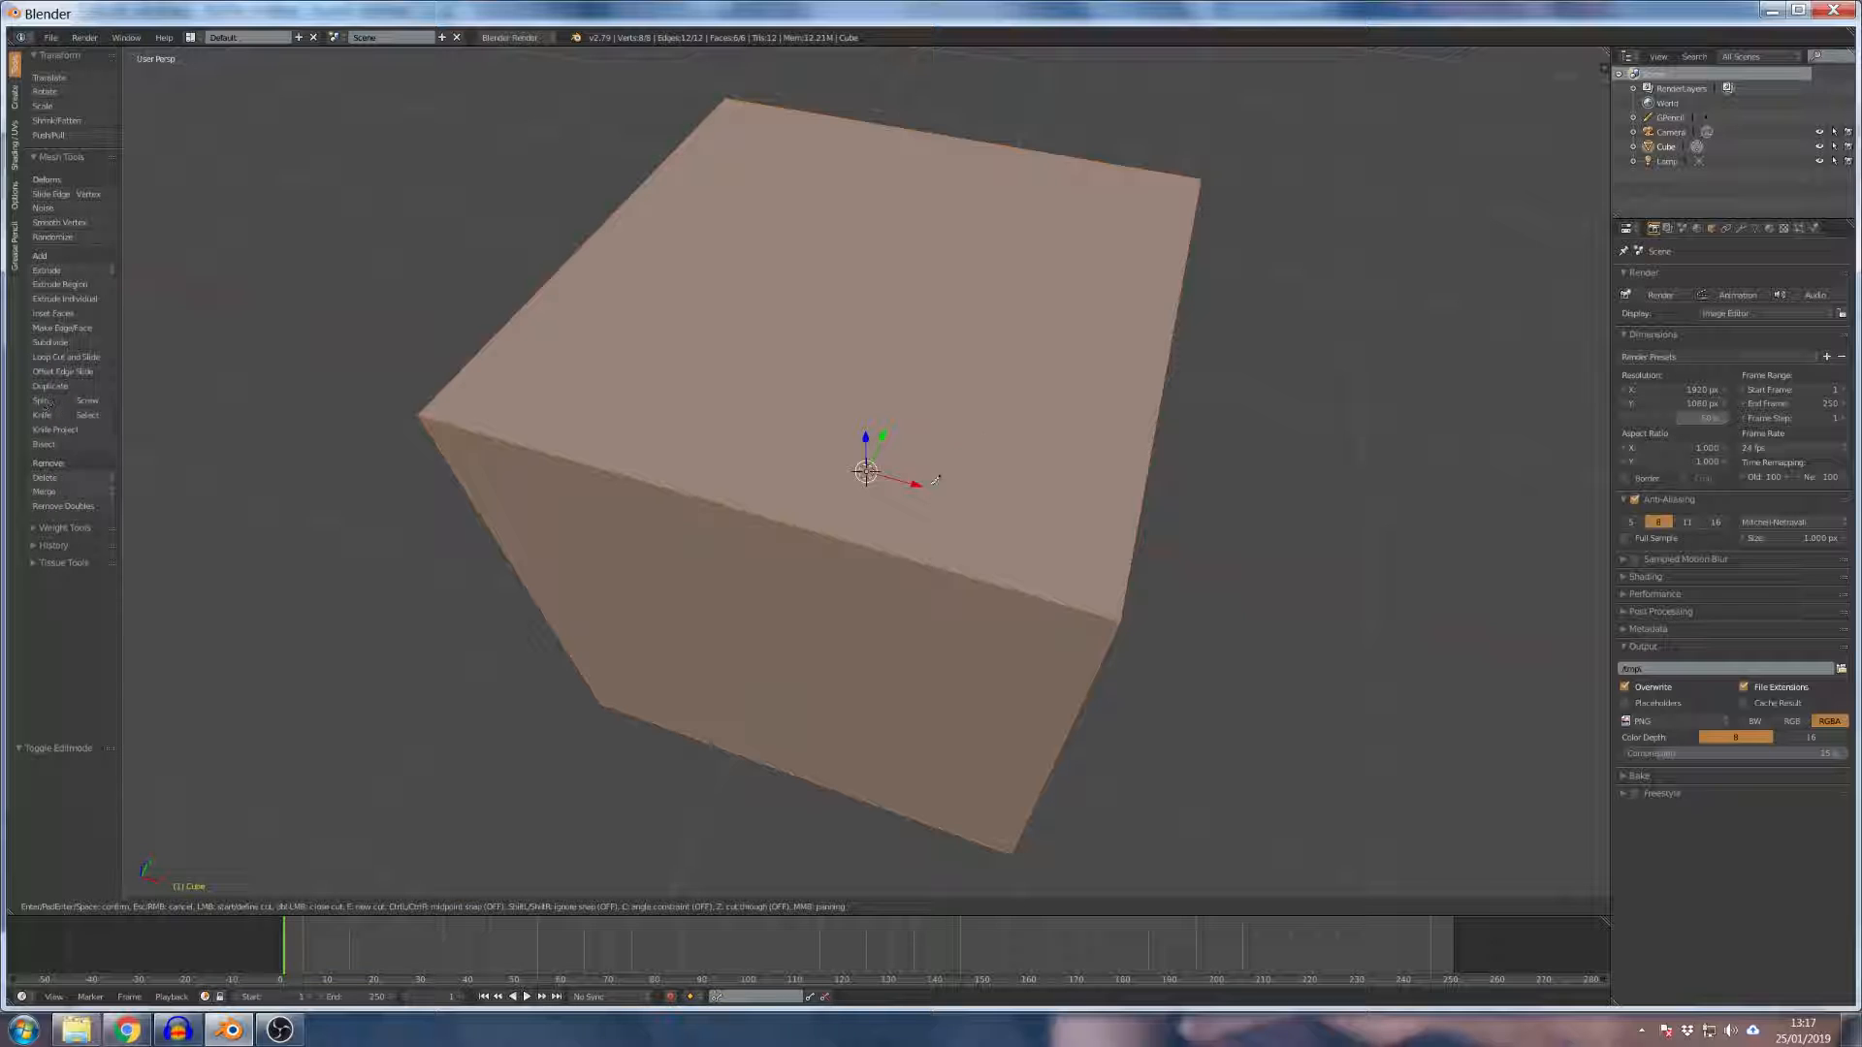
click(901, 555)
click(946, 342)
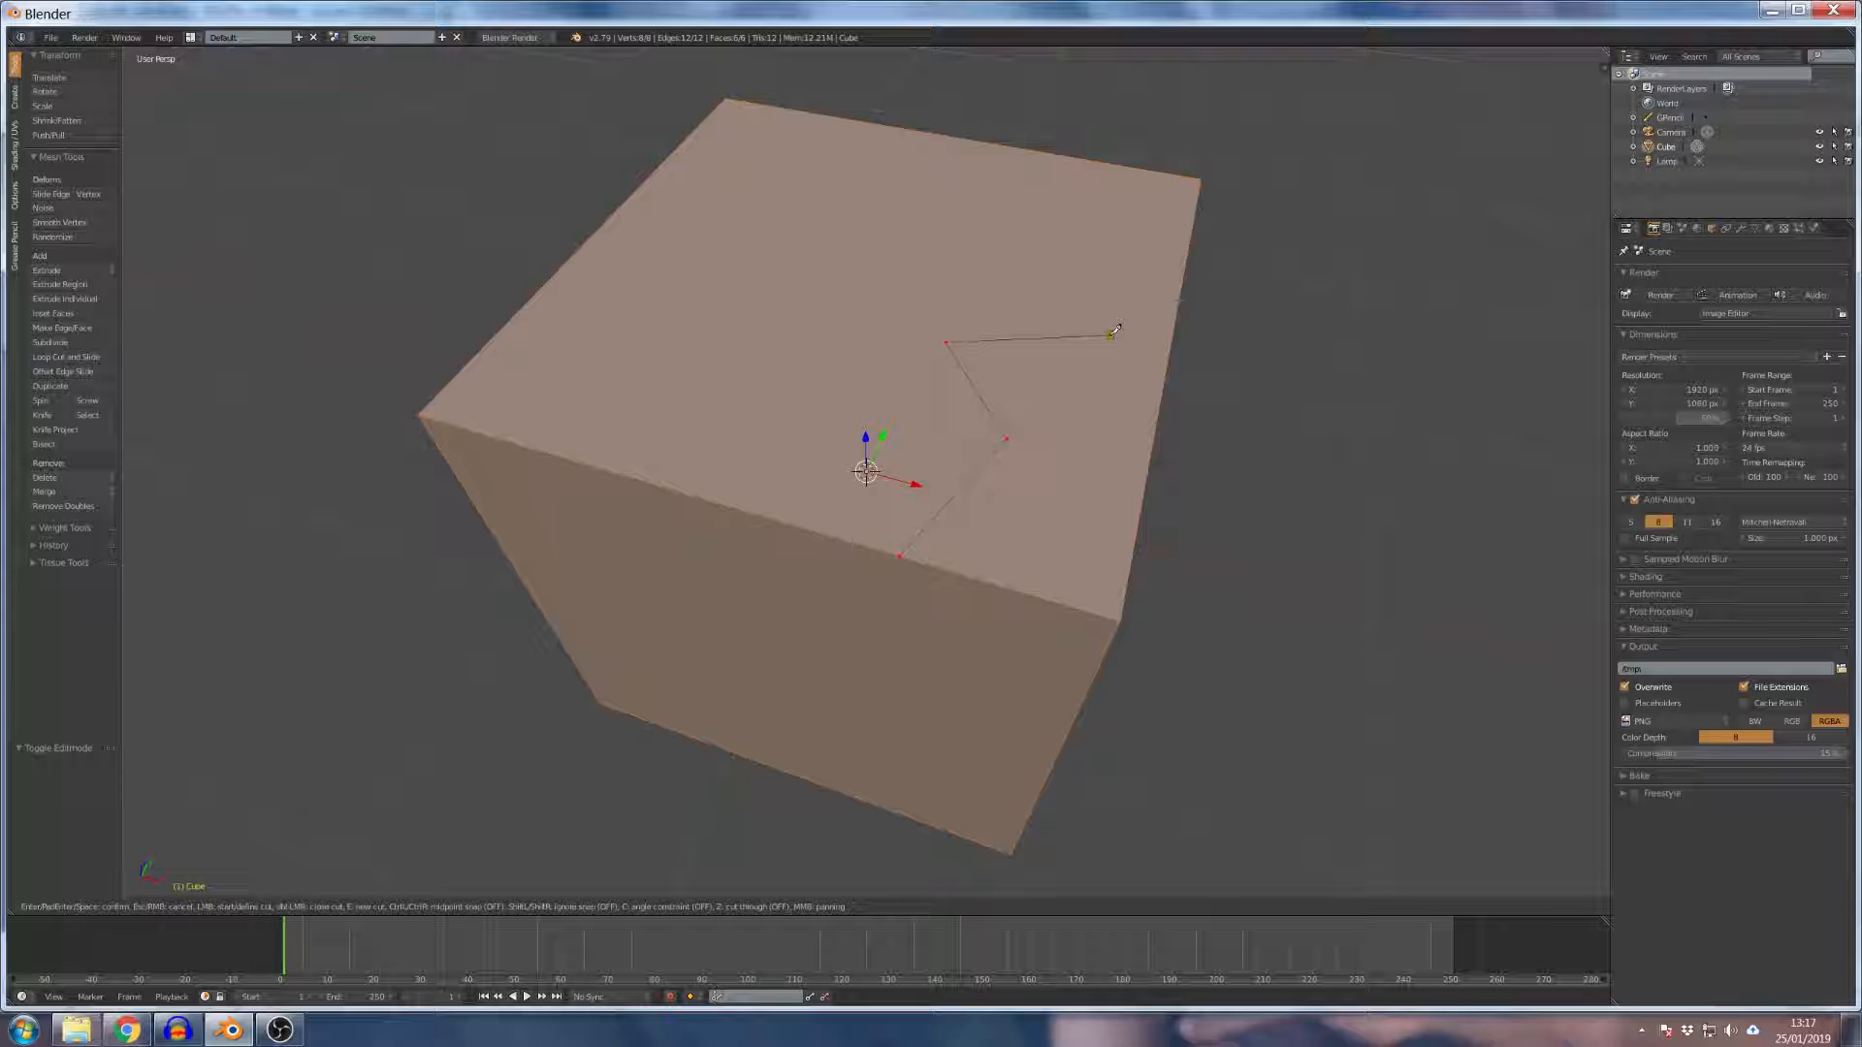
Continue the Knife cut down the adjoining side and across the front face, closing it at its starting point around the corner.
middle_drag(1183, 406, 1081, 365)
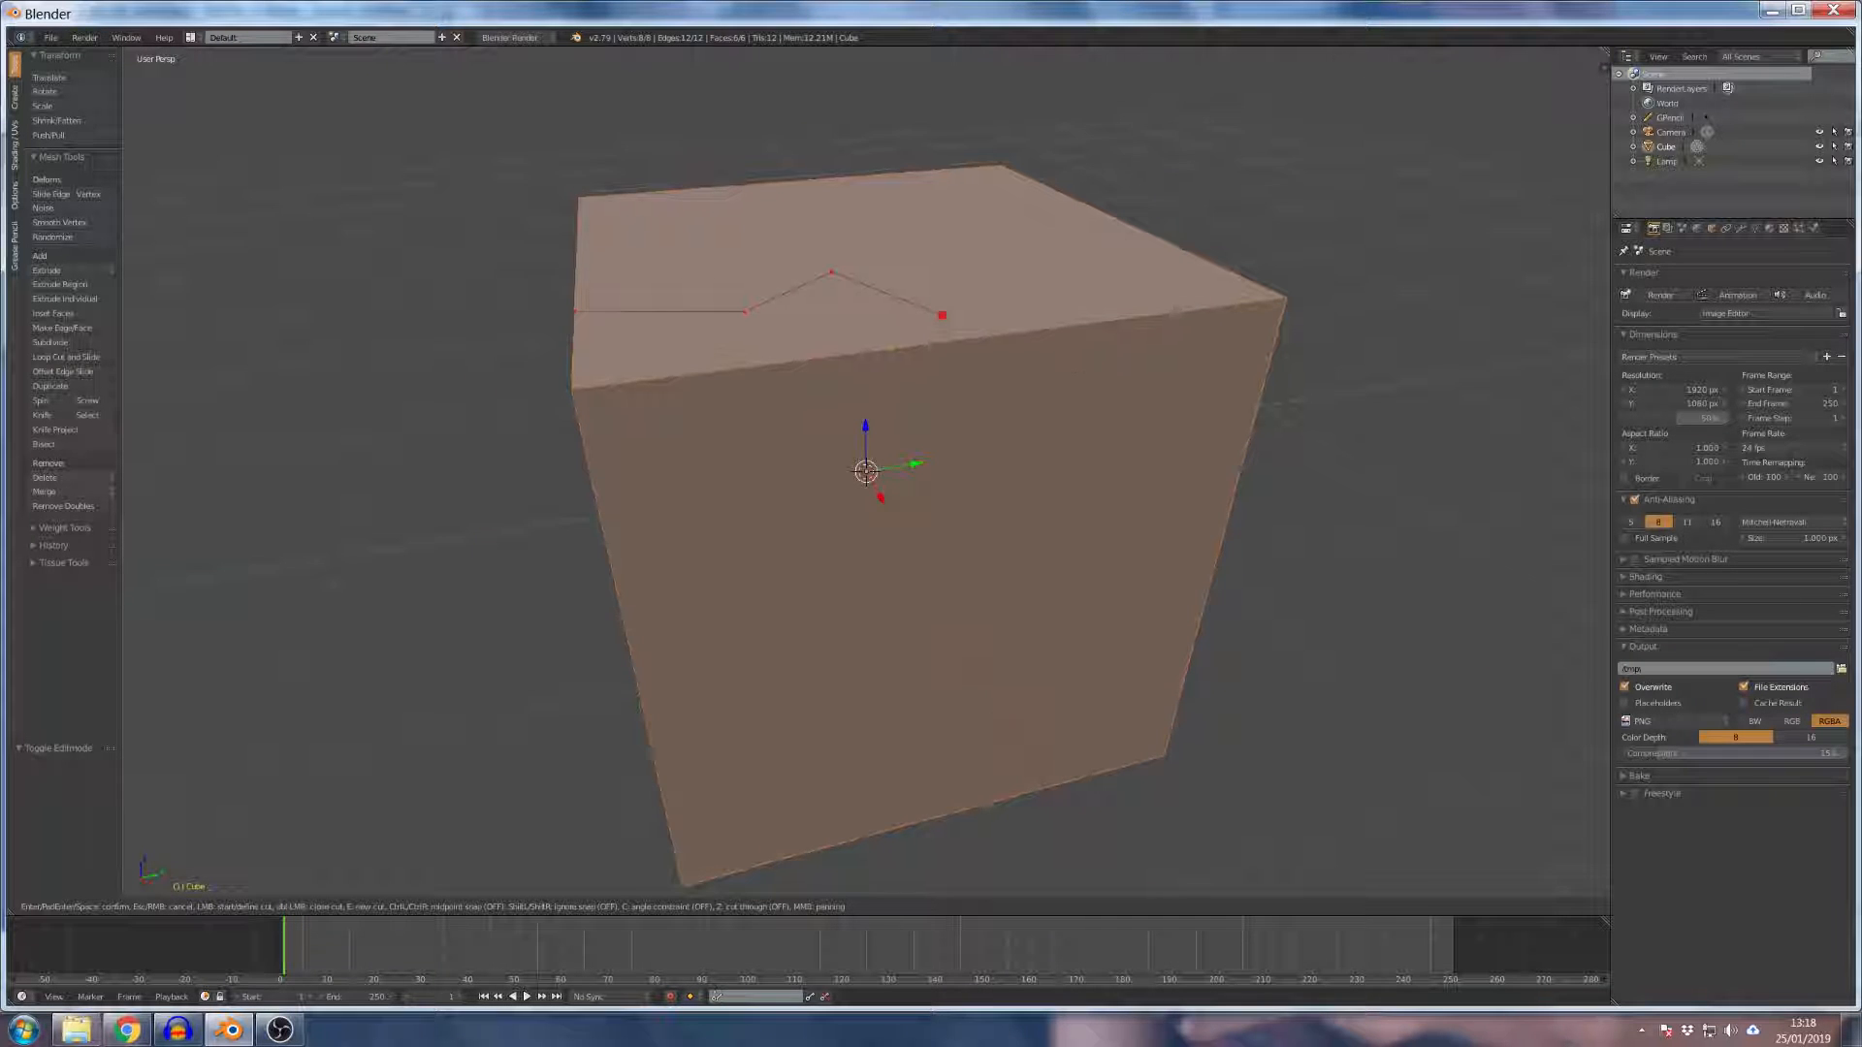
middle_drag(962, 401, 973, 436)
click(970, 455)
click(718, 451)
middle_drag(679, 393, 835, 376)
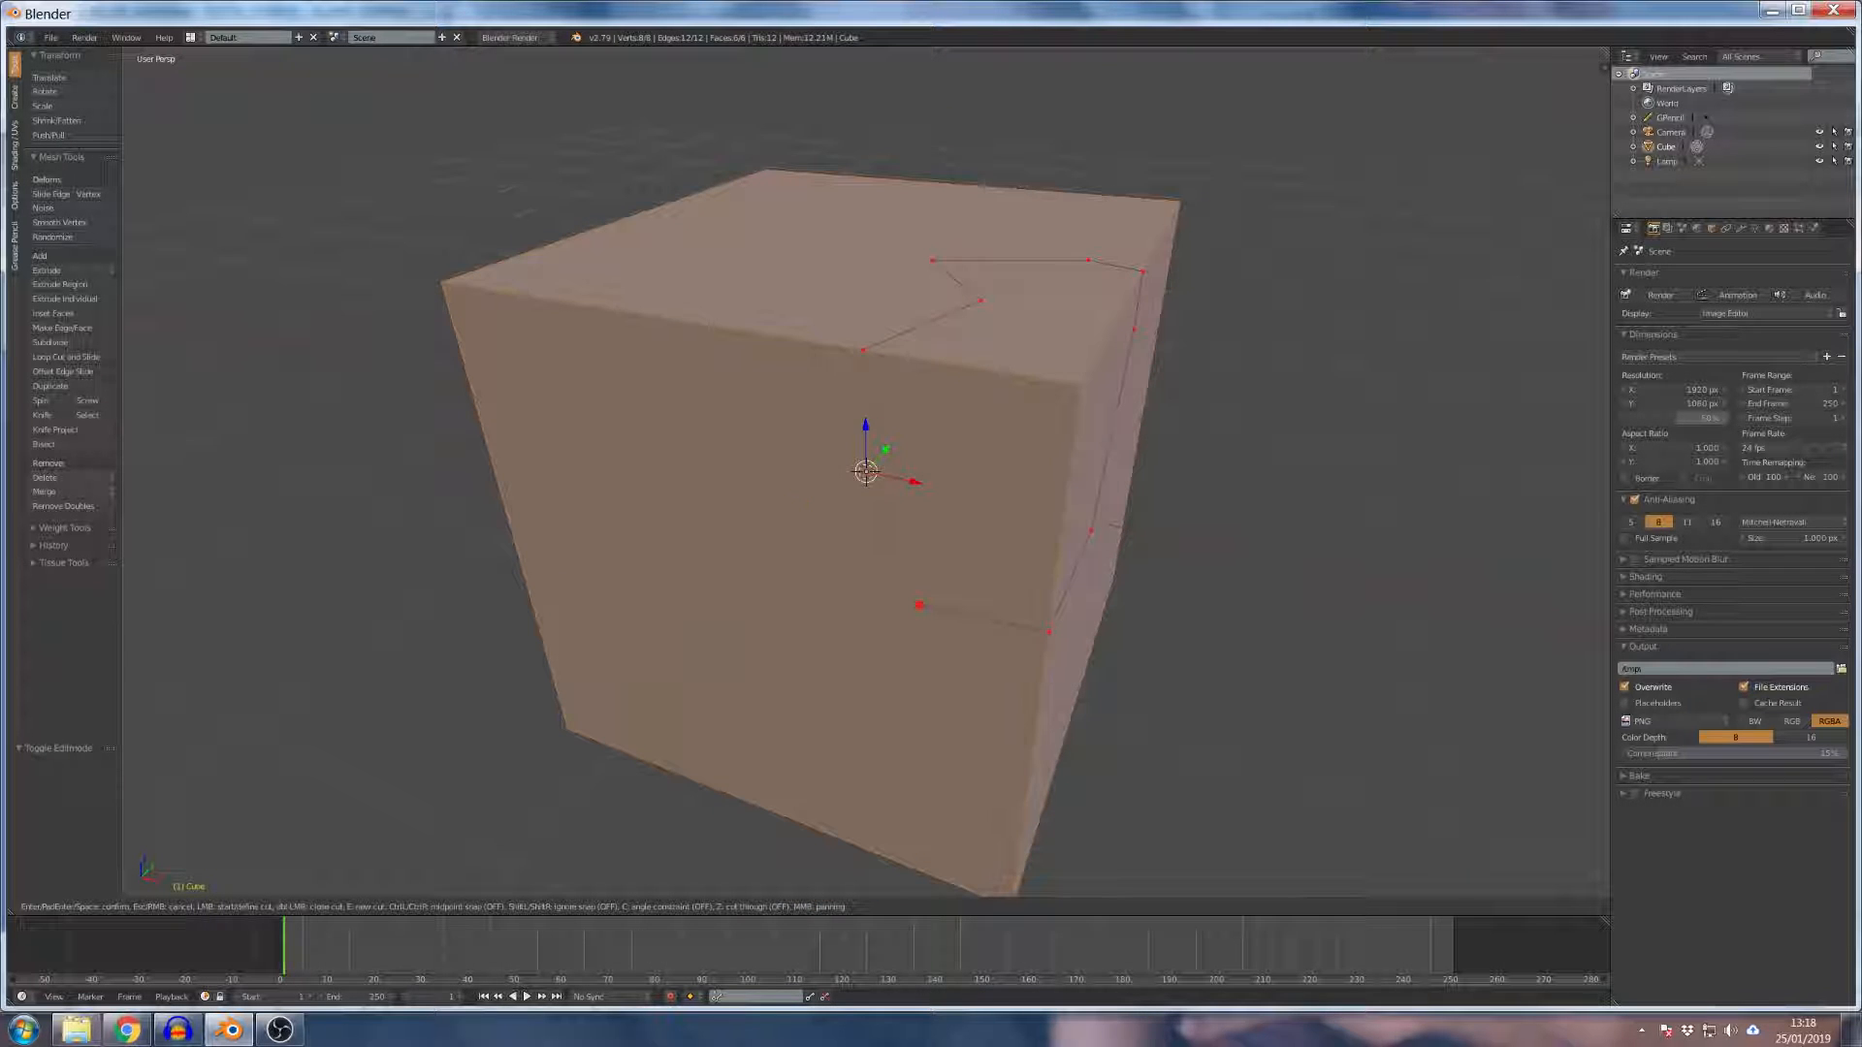
click(870, 351)
key(Return)
Finish the Knife cut and select the three corner faces it outlines on the cube's front, top and side.
middle_drag(870, 356, 1334, 431)
right_click(979, 417)
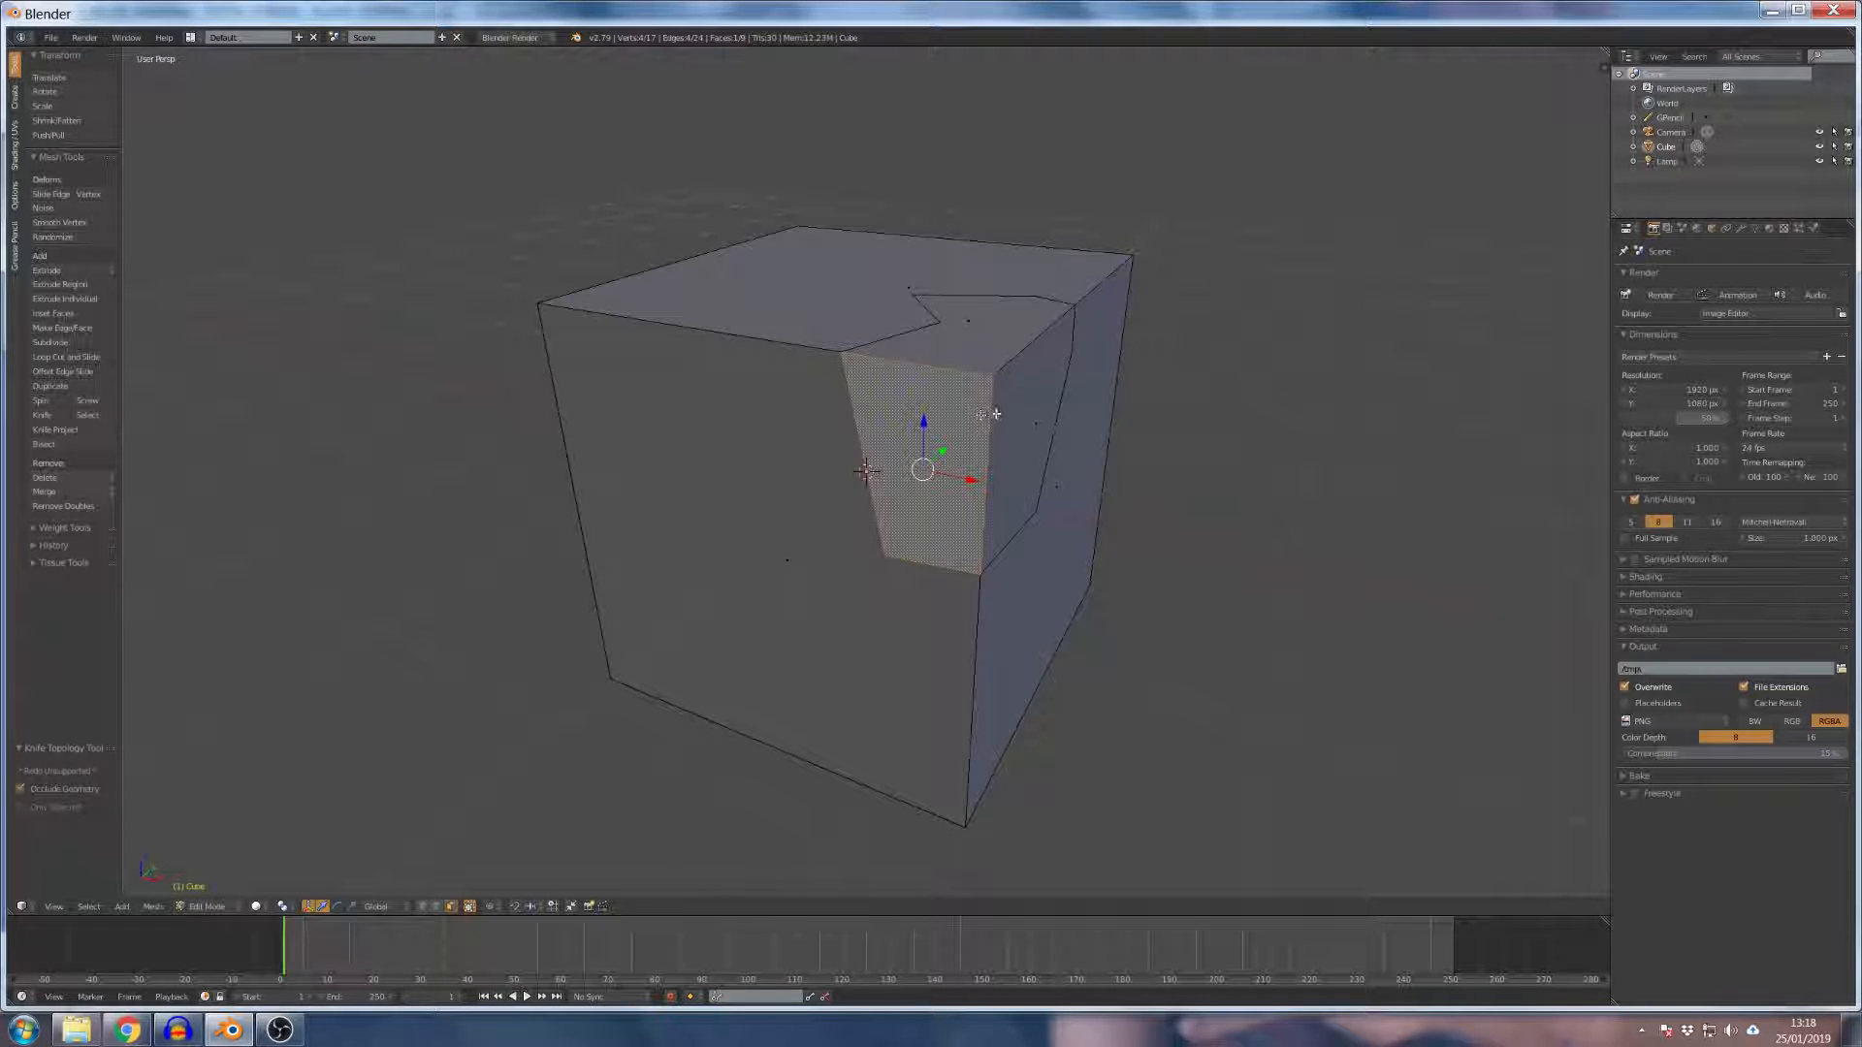
shift+right_click(999, 419)
shift+right_click(970, 368)
Try pulling the selected corner faces outward along the X axis, and undo the move.
drag(1025, 411, 1162, 400)
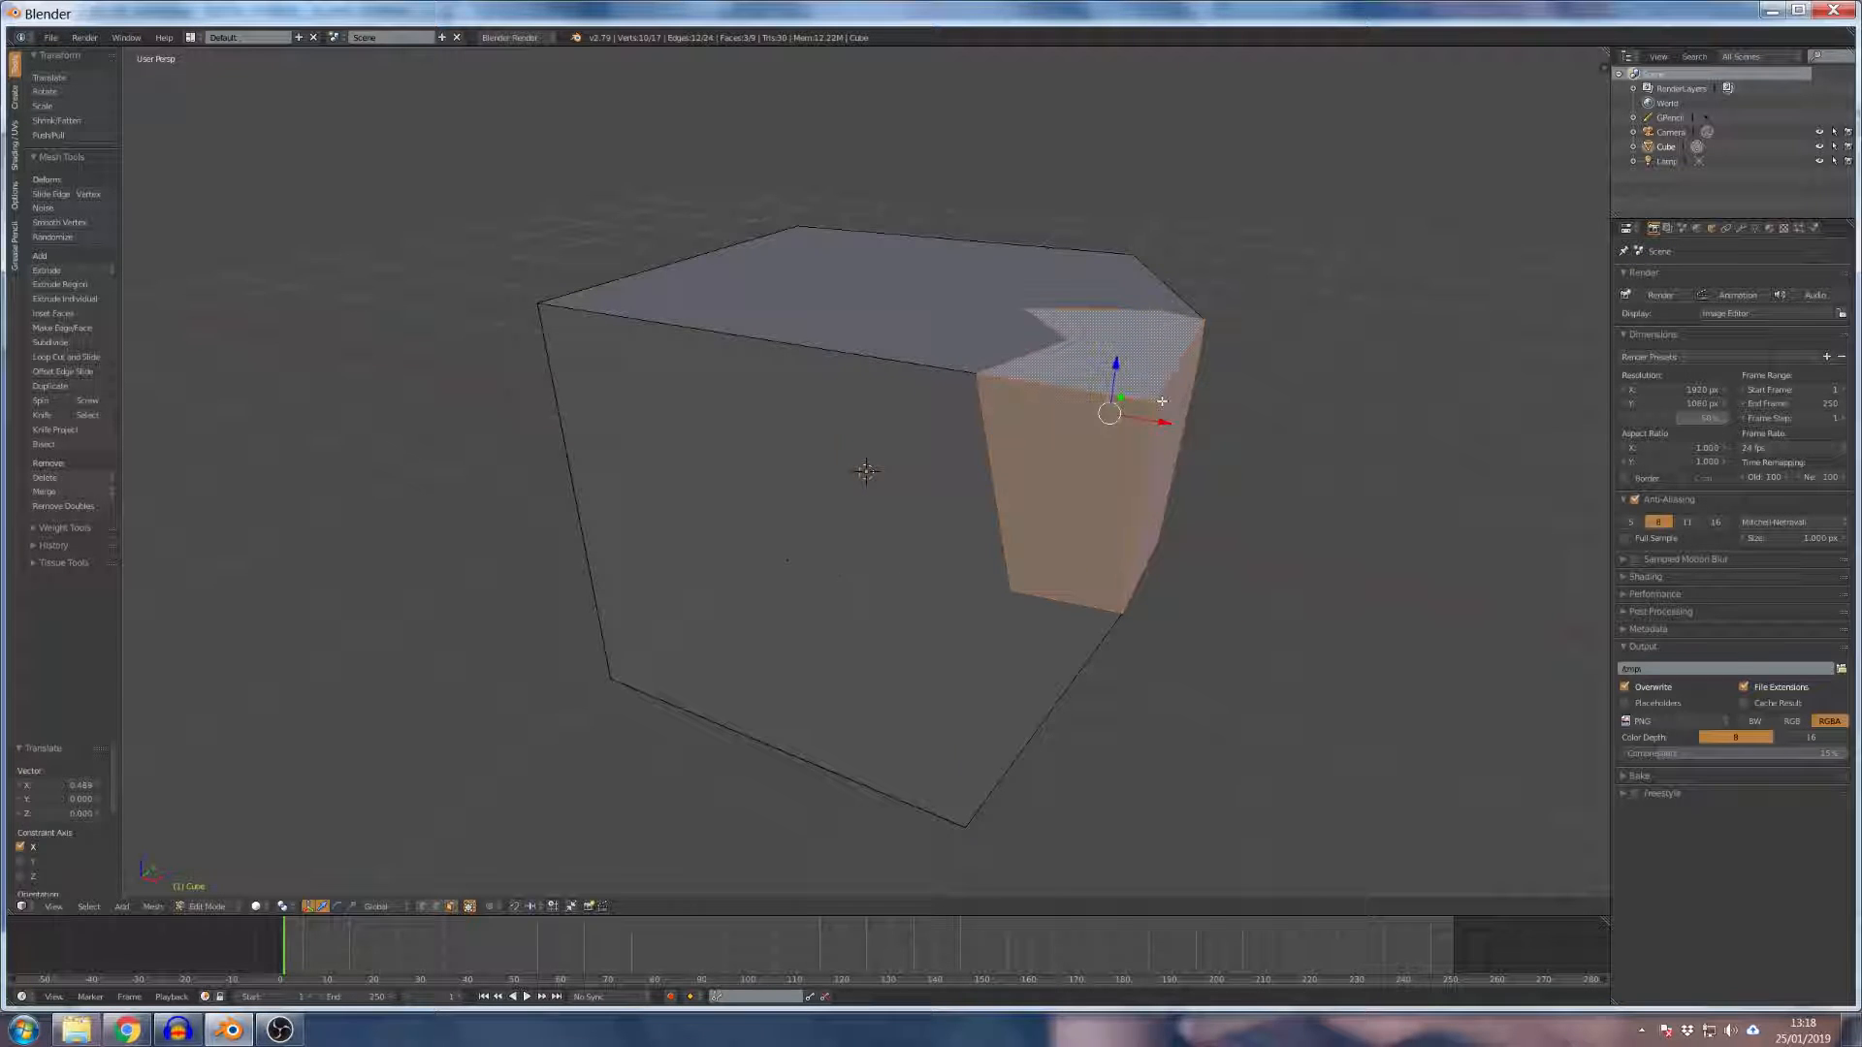
key(ctrl+z)
Delete the three selected corner faces using the Faces option.
middle_drag(1132, 403, 1066, 422)
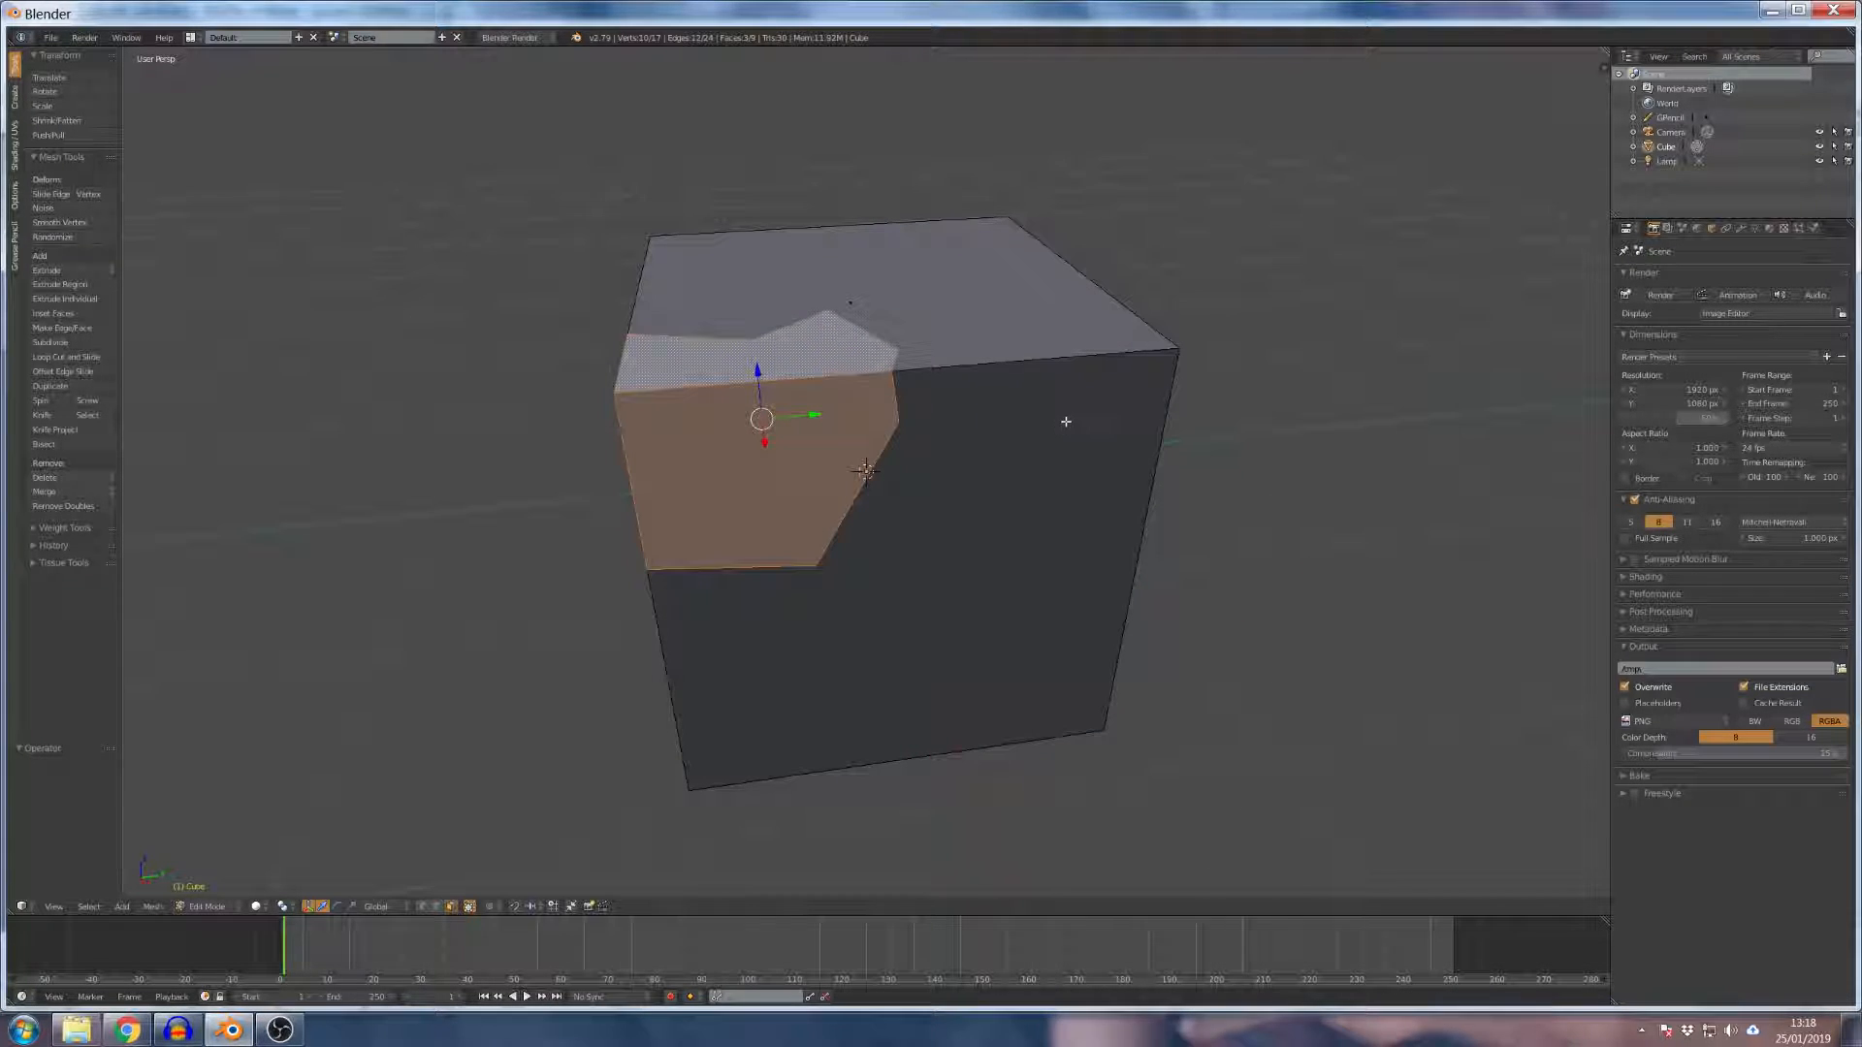
key(x)
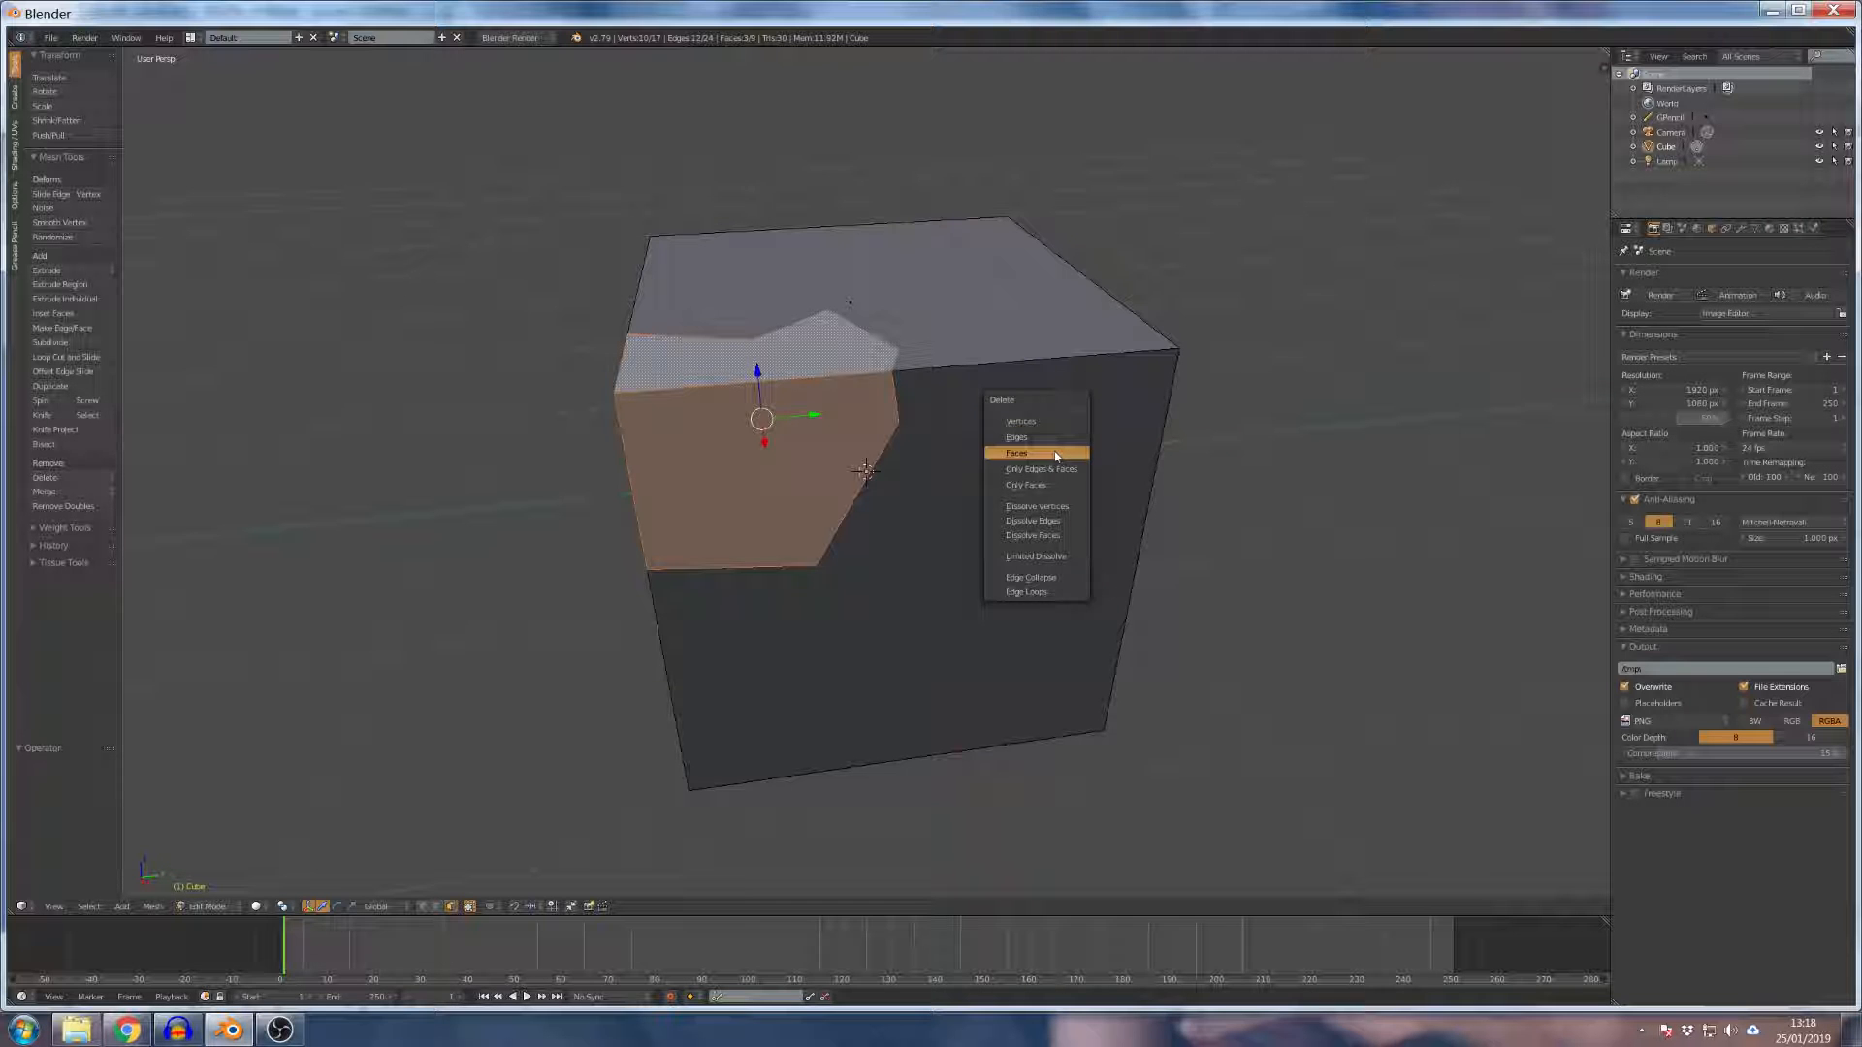
click(1055, 451)
Examine the opened corner and the cube's hollow interior from several angles and distances.
mouse_move(940, 463)
middle_down()
mouse_move(1039, 374)
mouse_move(988, 500)
mouse_move(964, 437)
middle_up()
scroll(666, 358, up, 5)
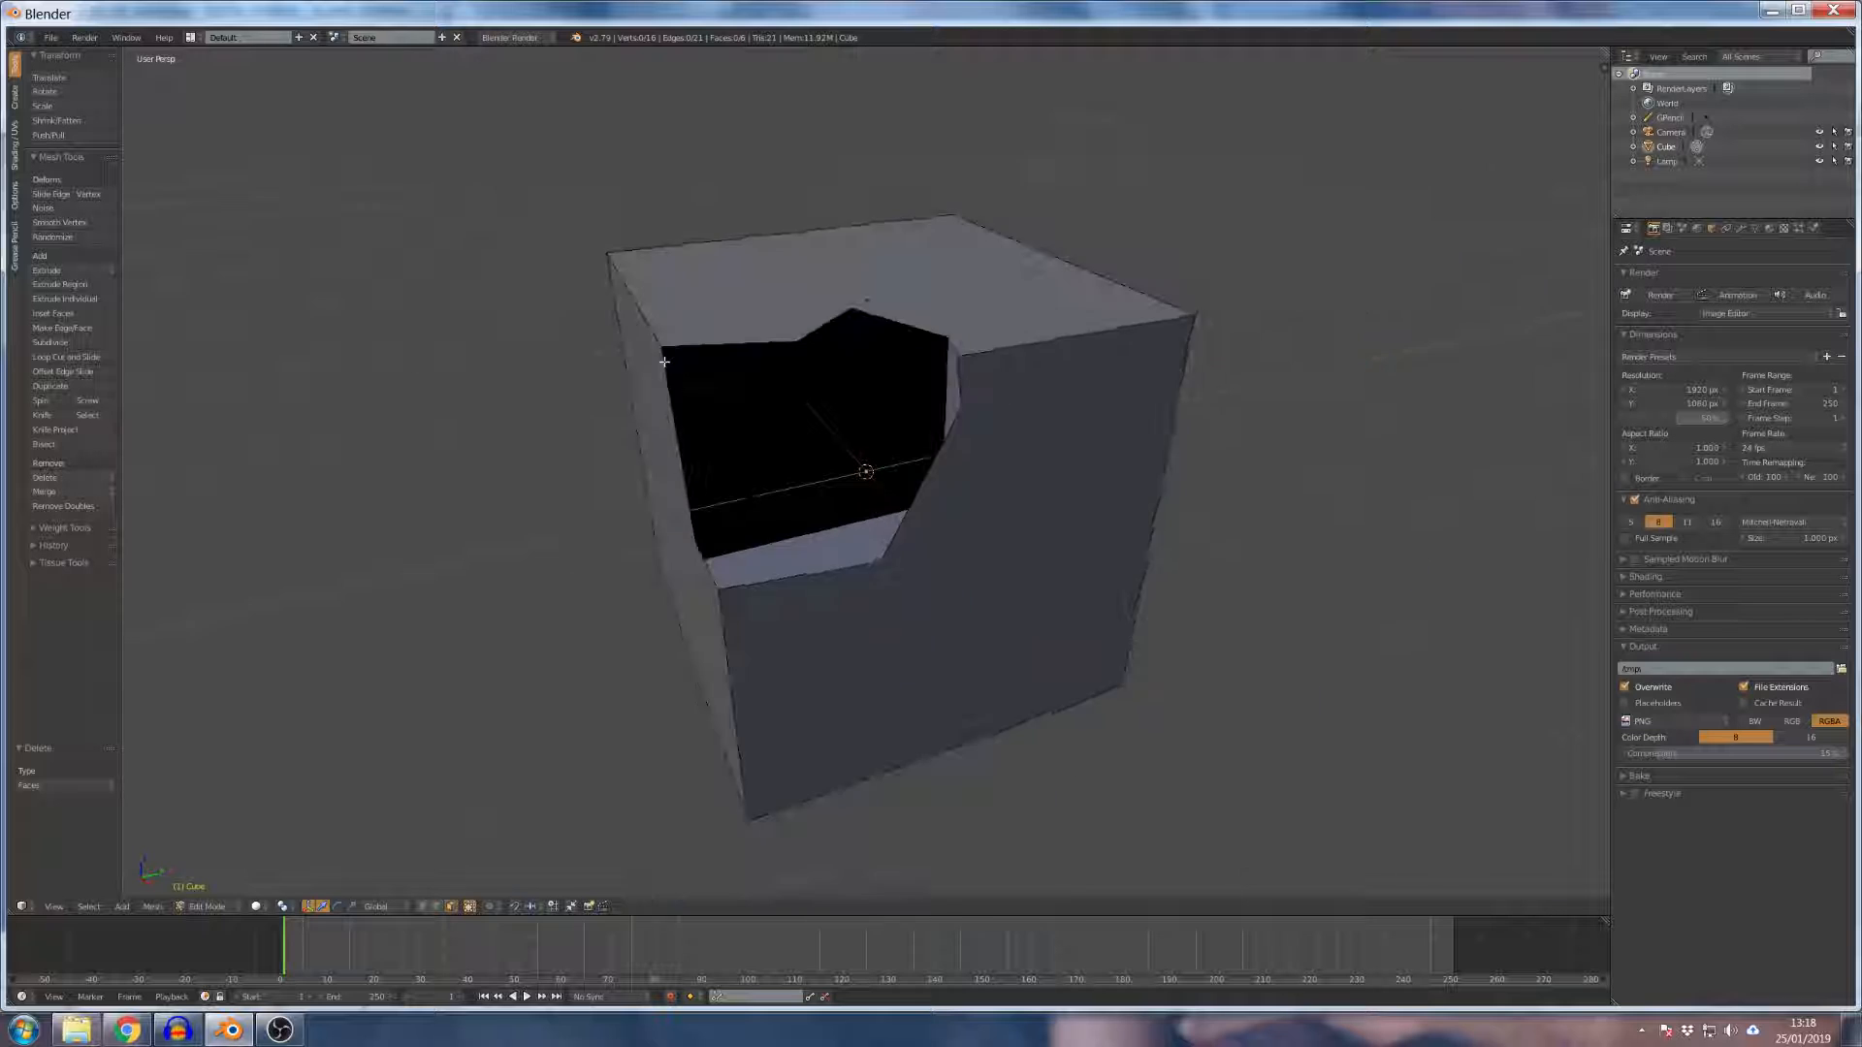
scroll(669, 364, down, 5)
middle_drag(672, 369, 873, 435)
scroll(873, 438, up, 4)
scroll(873, 442, down, 6)
scroll(876, 445, up, 4)
middle_drag(956, 392, 922, 411)
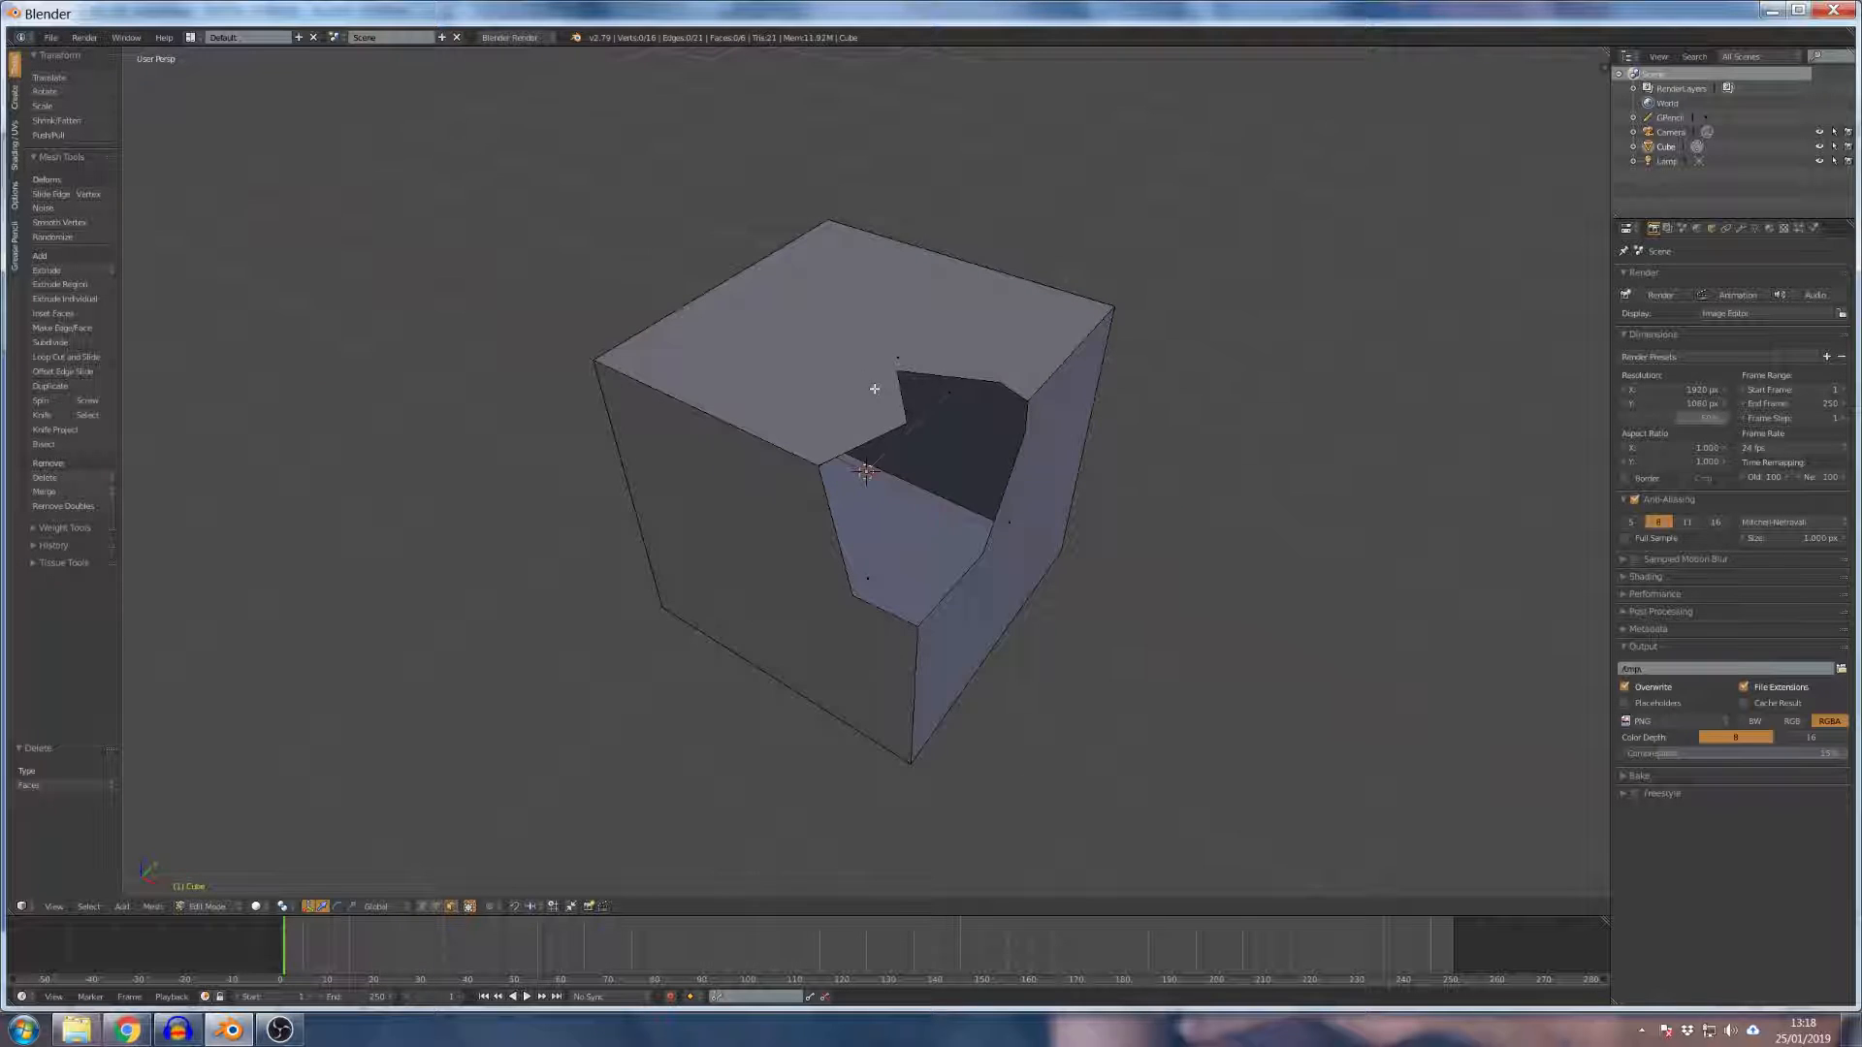
scroll(868, 379, down, 4)
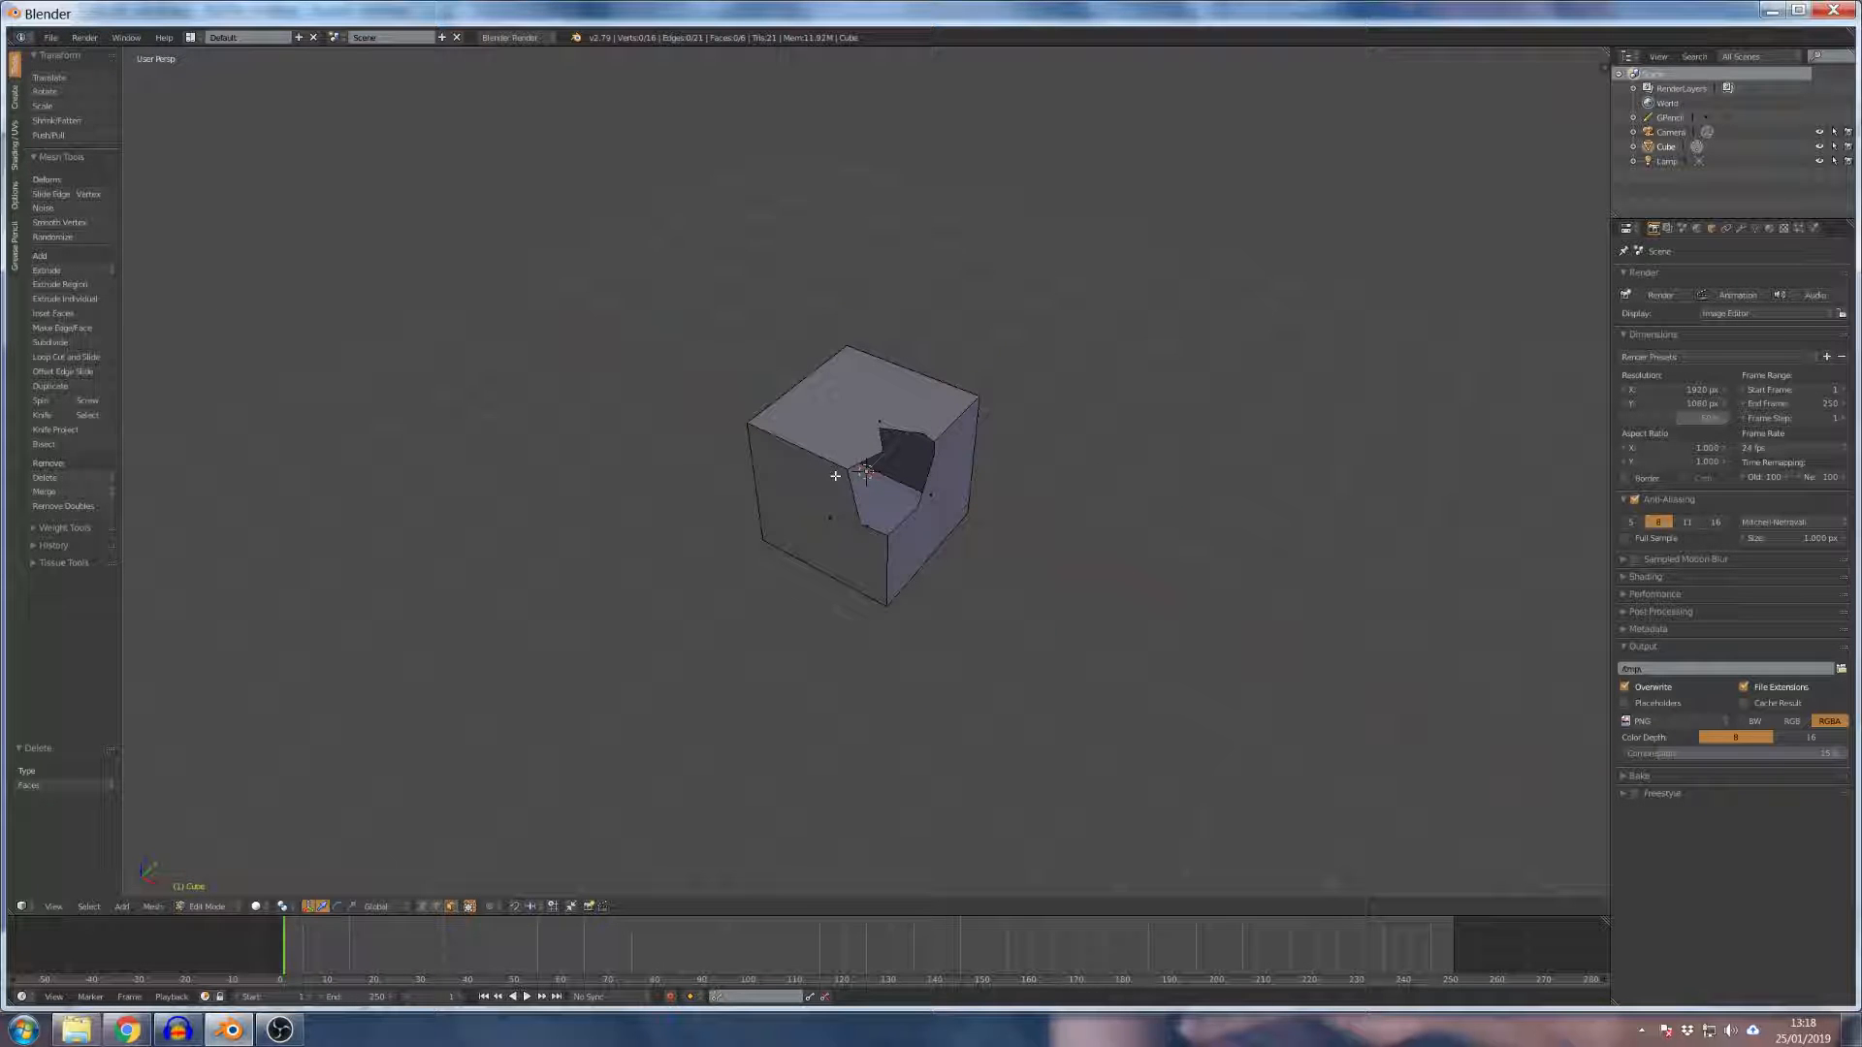
middle_drag(851, 437, 833, 433)
Make a straight Knife cut across the cube's visible faces, starting and ending outside its silhouette.
key(k)
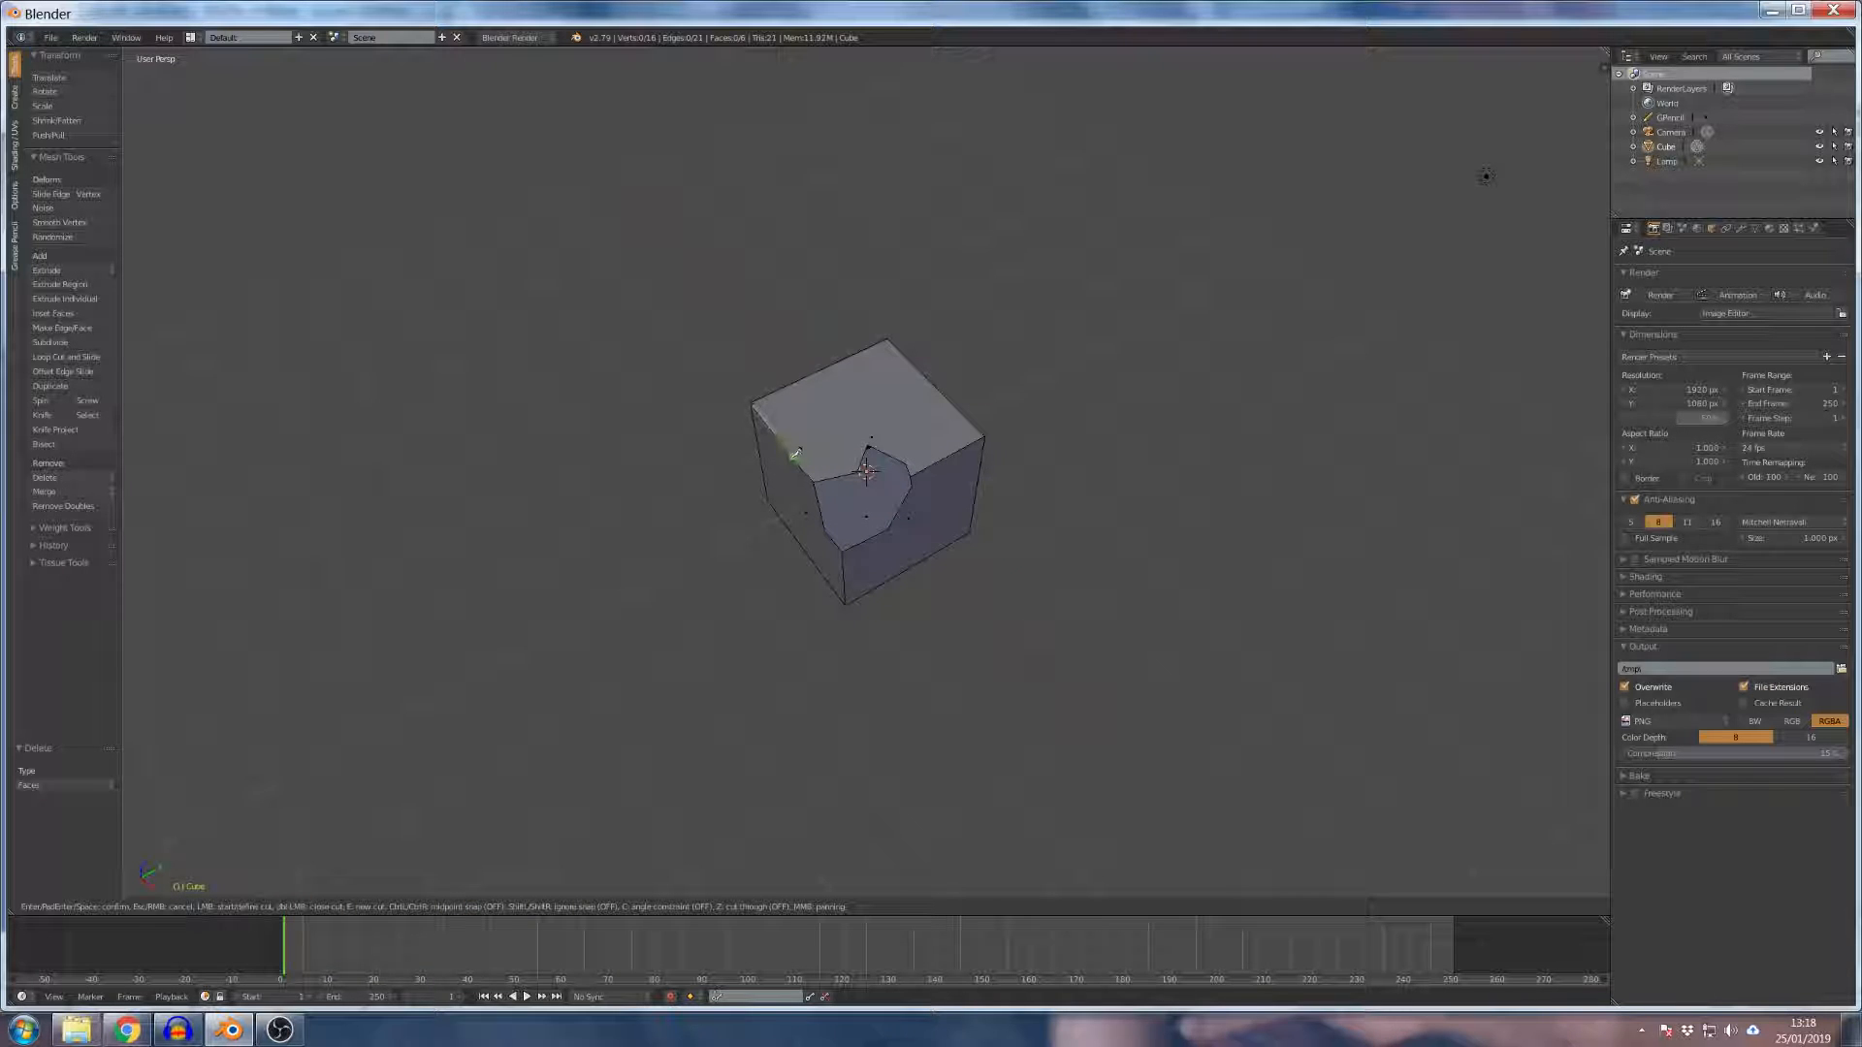
key(Escape)
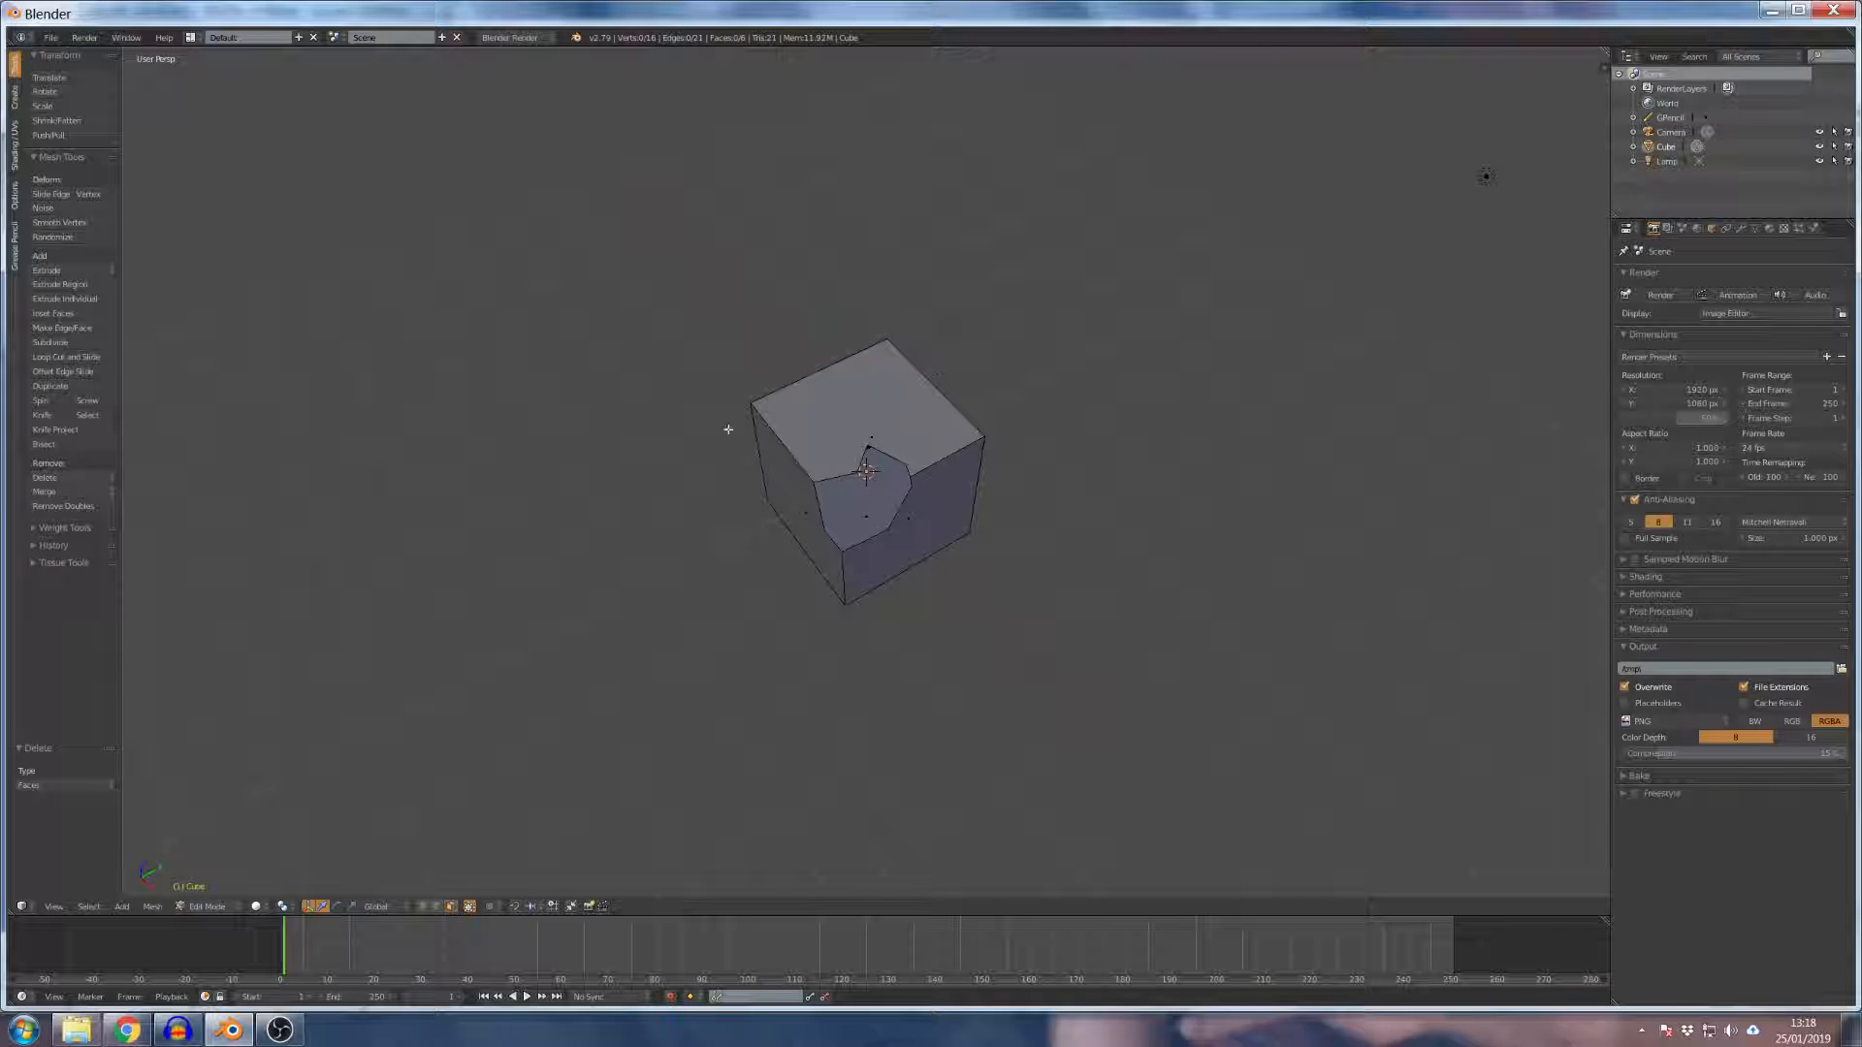
key(k)
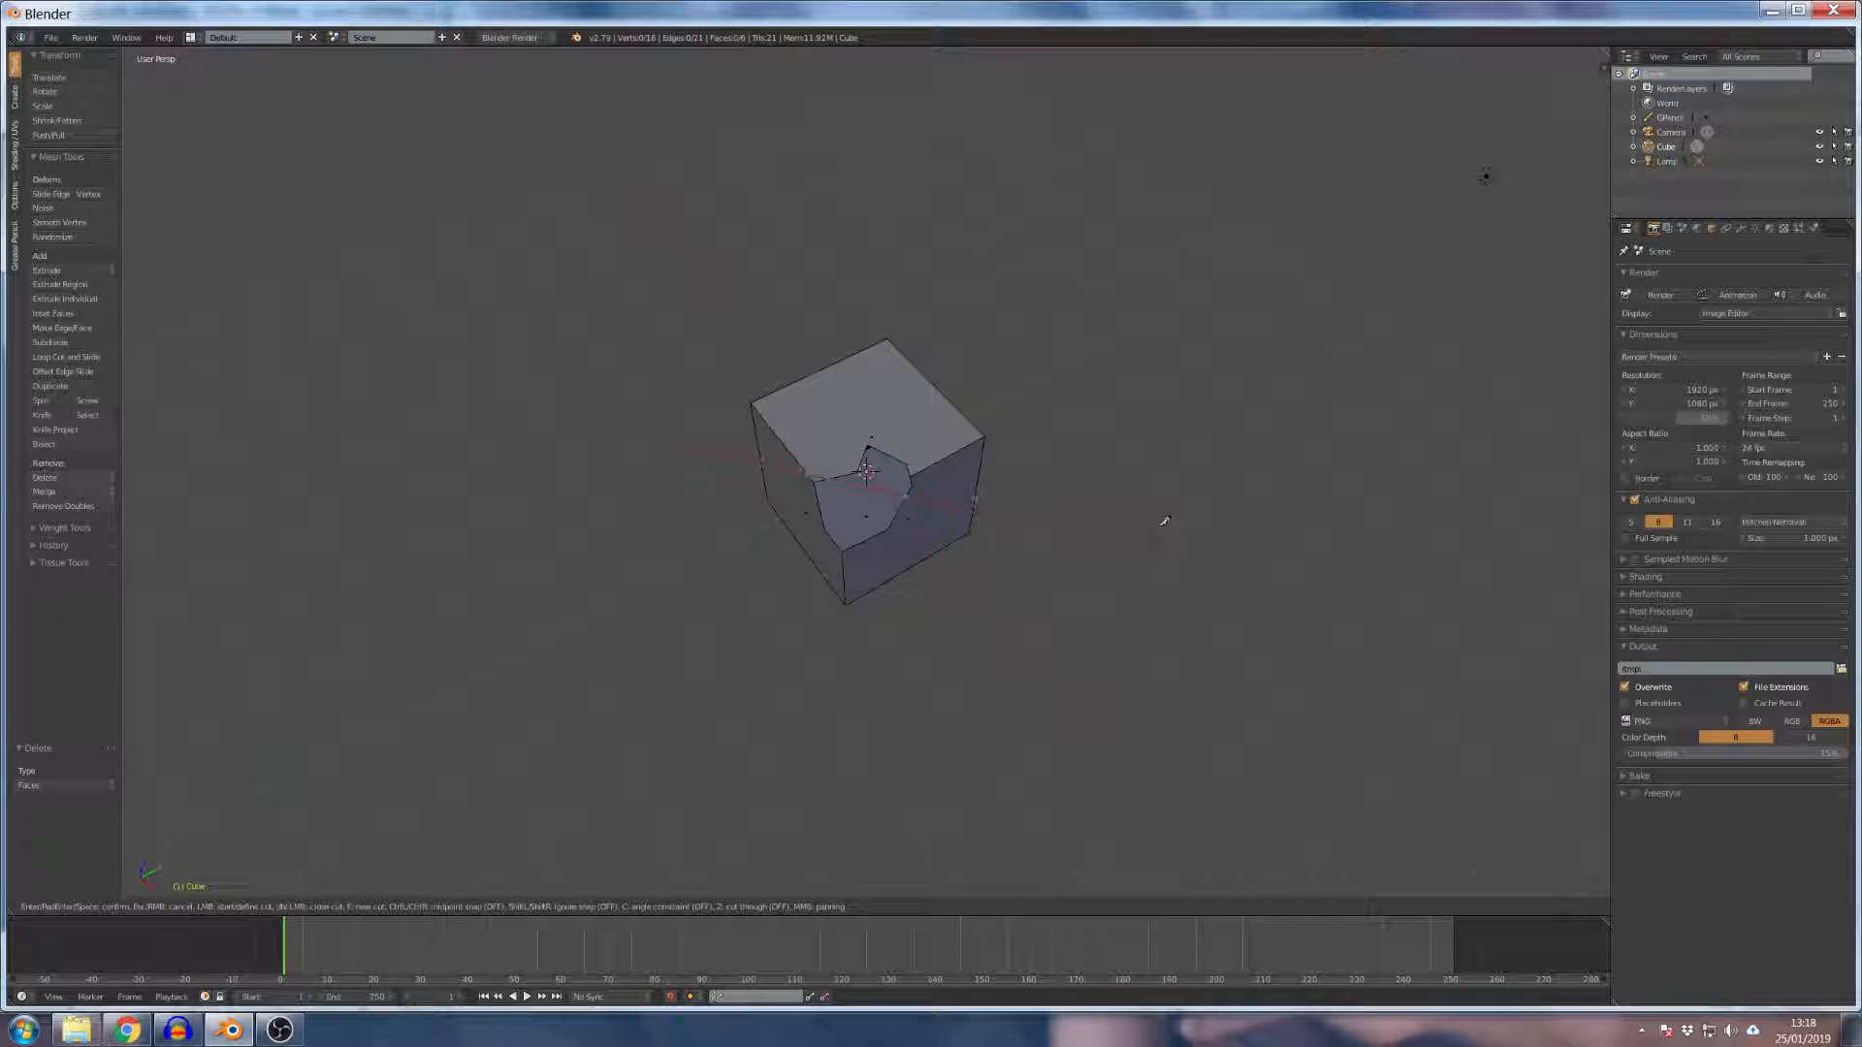
click(1161, 523)
key(Return)
Inspect the cut from the far sides and make another straight Knife cut across the cube in wireframe shading.
middle_drag(1151, 532, 1038, 462)
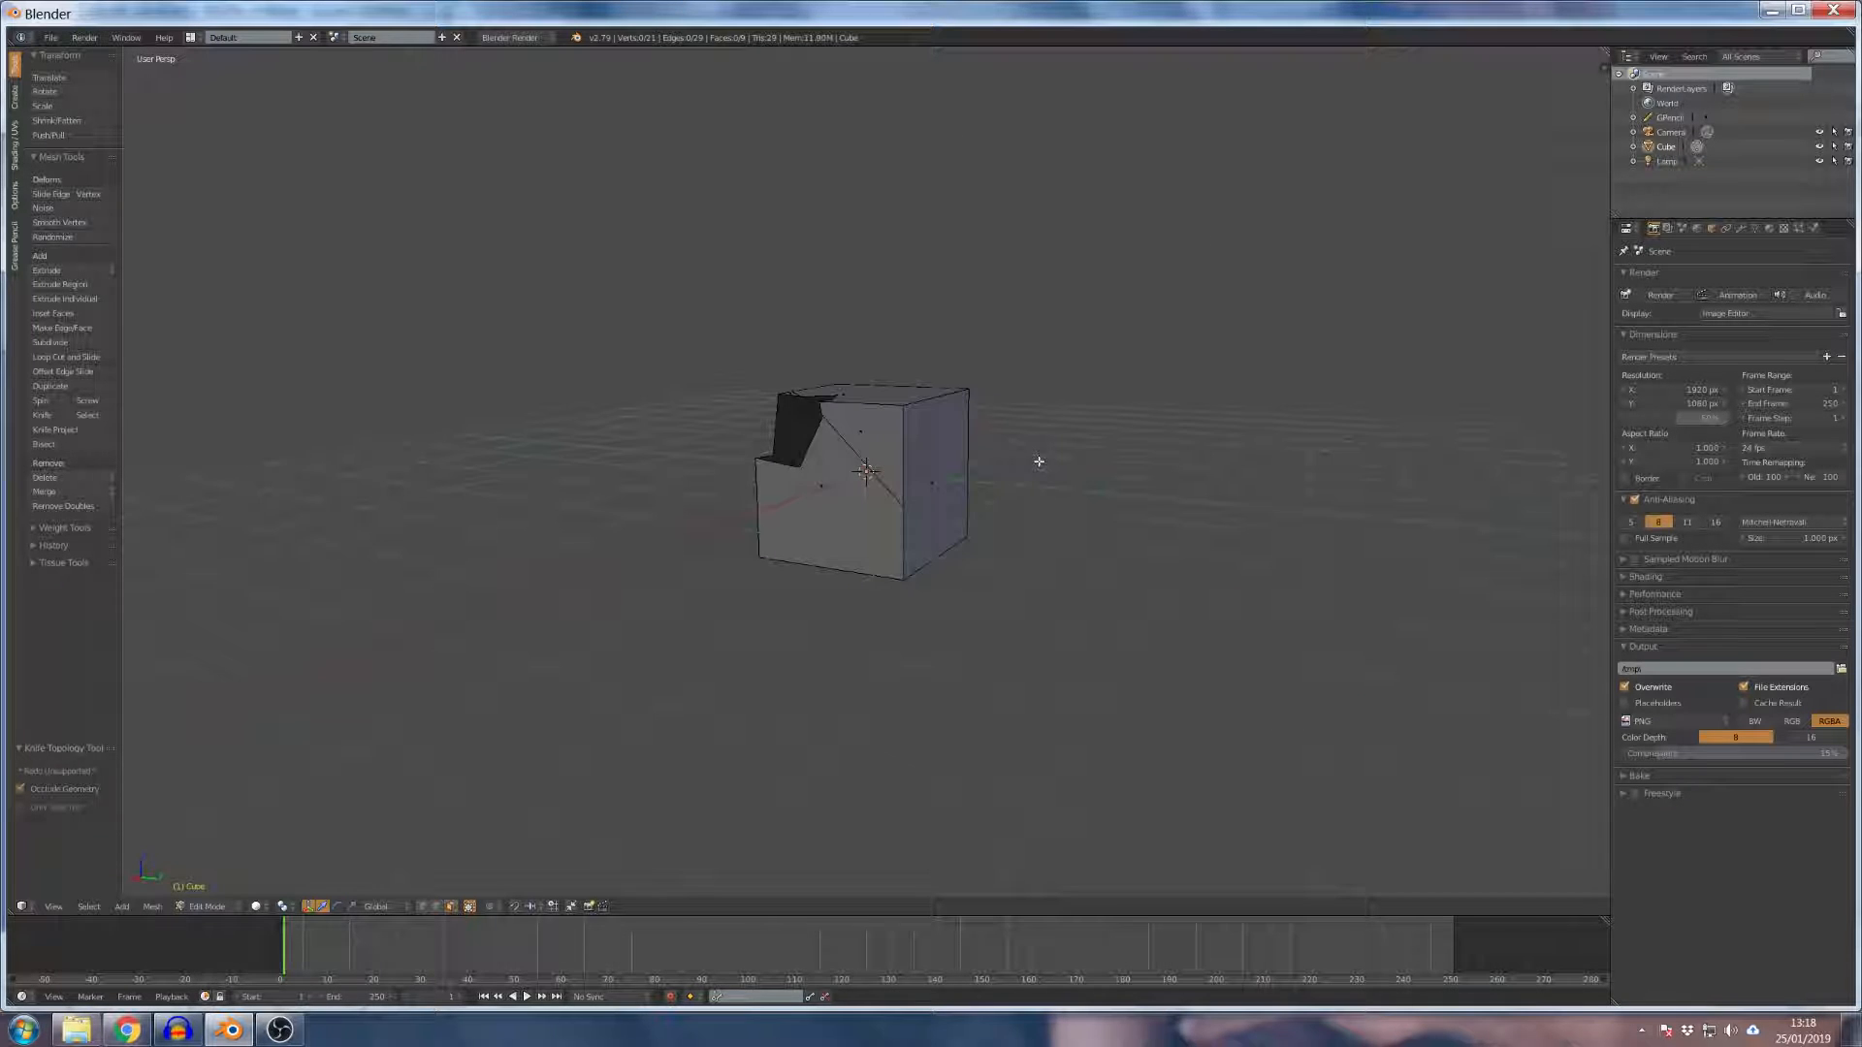
middle_drag(844, 420, 809, 535)
middle_drag(961, 470, 1057, 459)
middle_drag(1321, 216, 925, 544)
key(k)
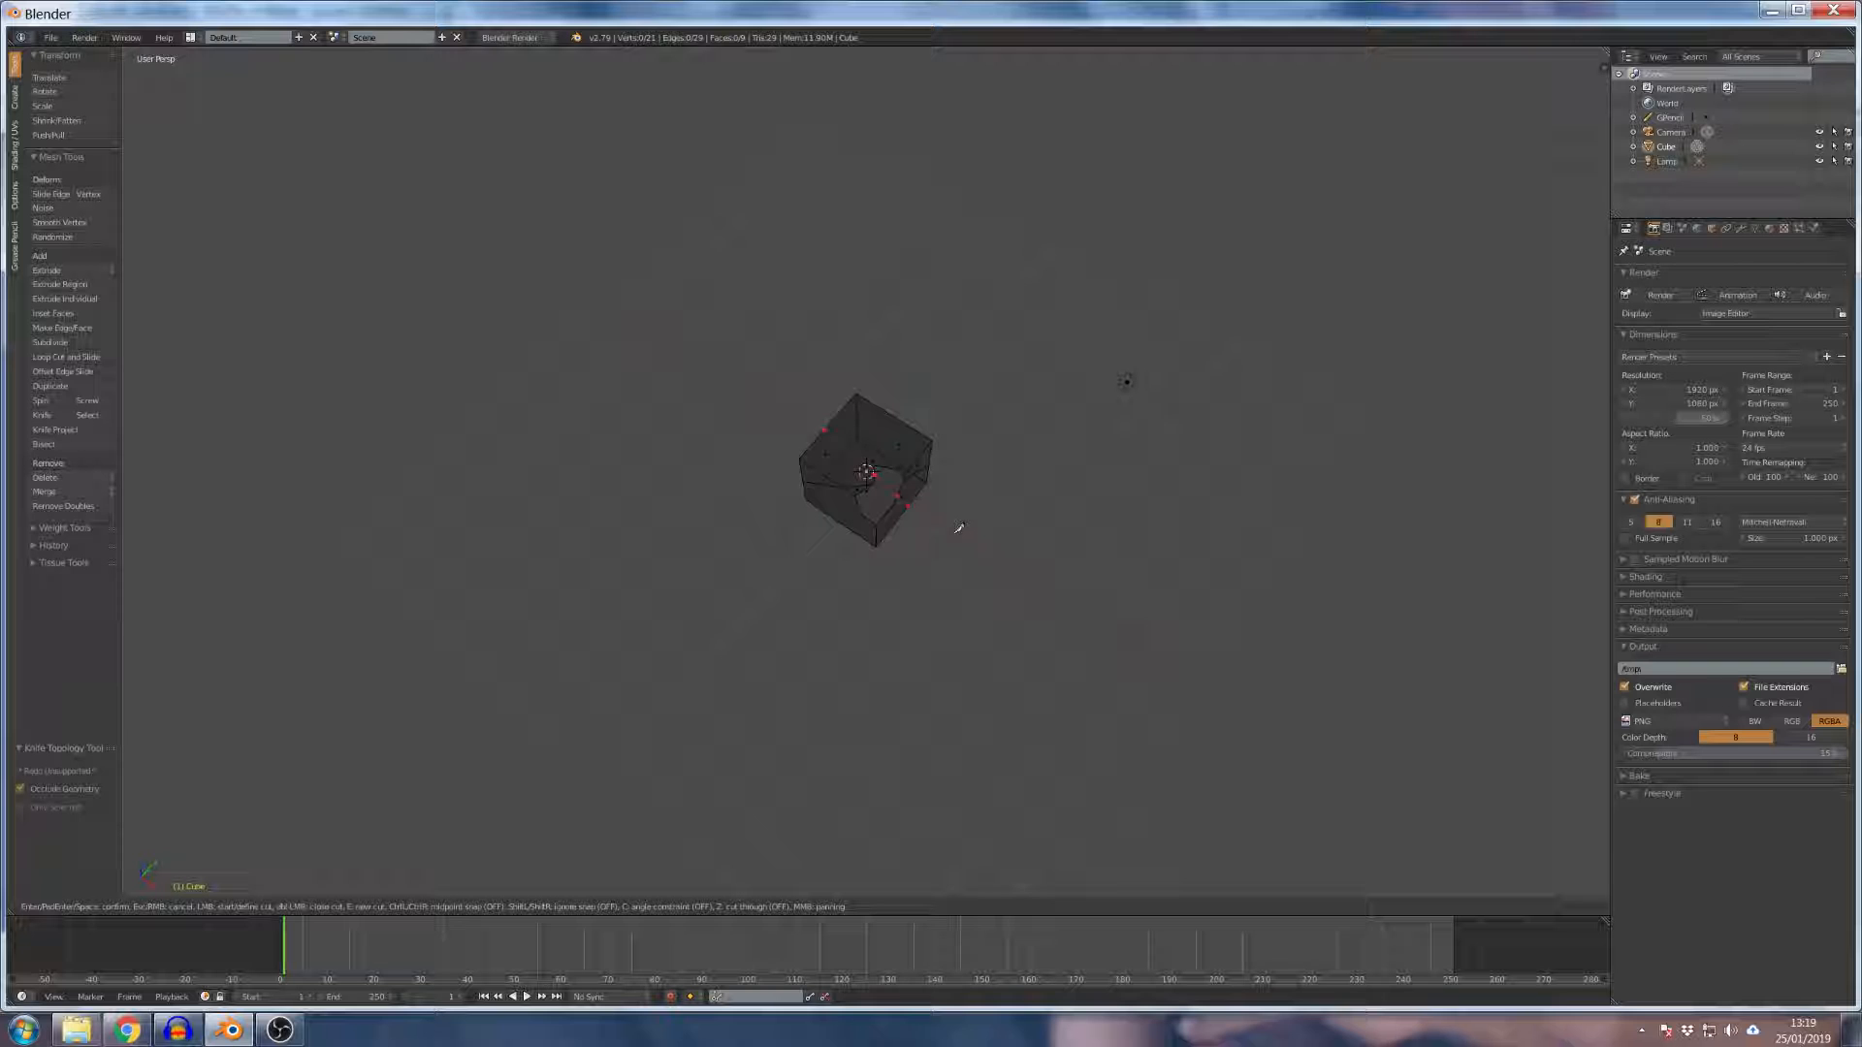
key(Return)
middle_drag(940, 523, 885, 504)
scroll(882, 482, up, 5)
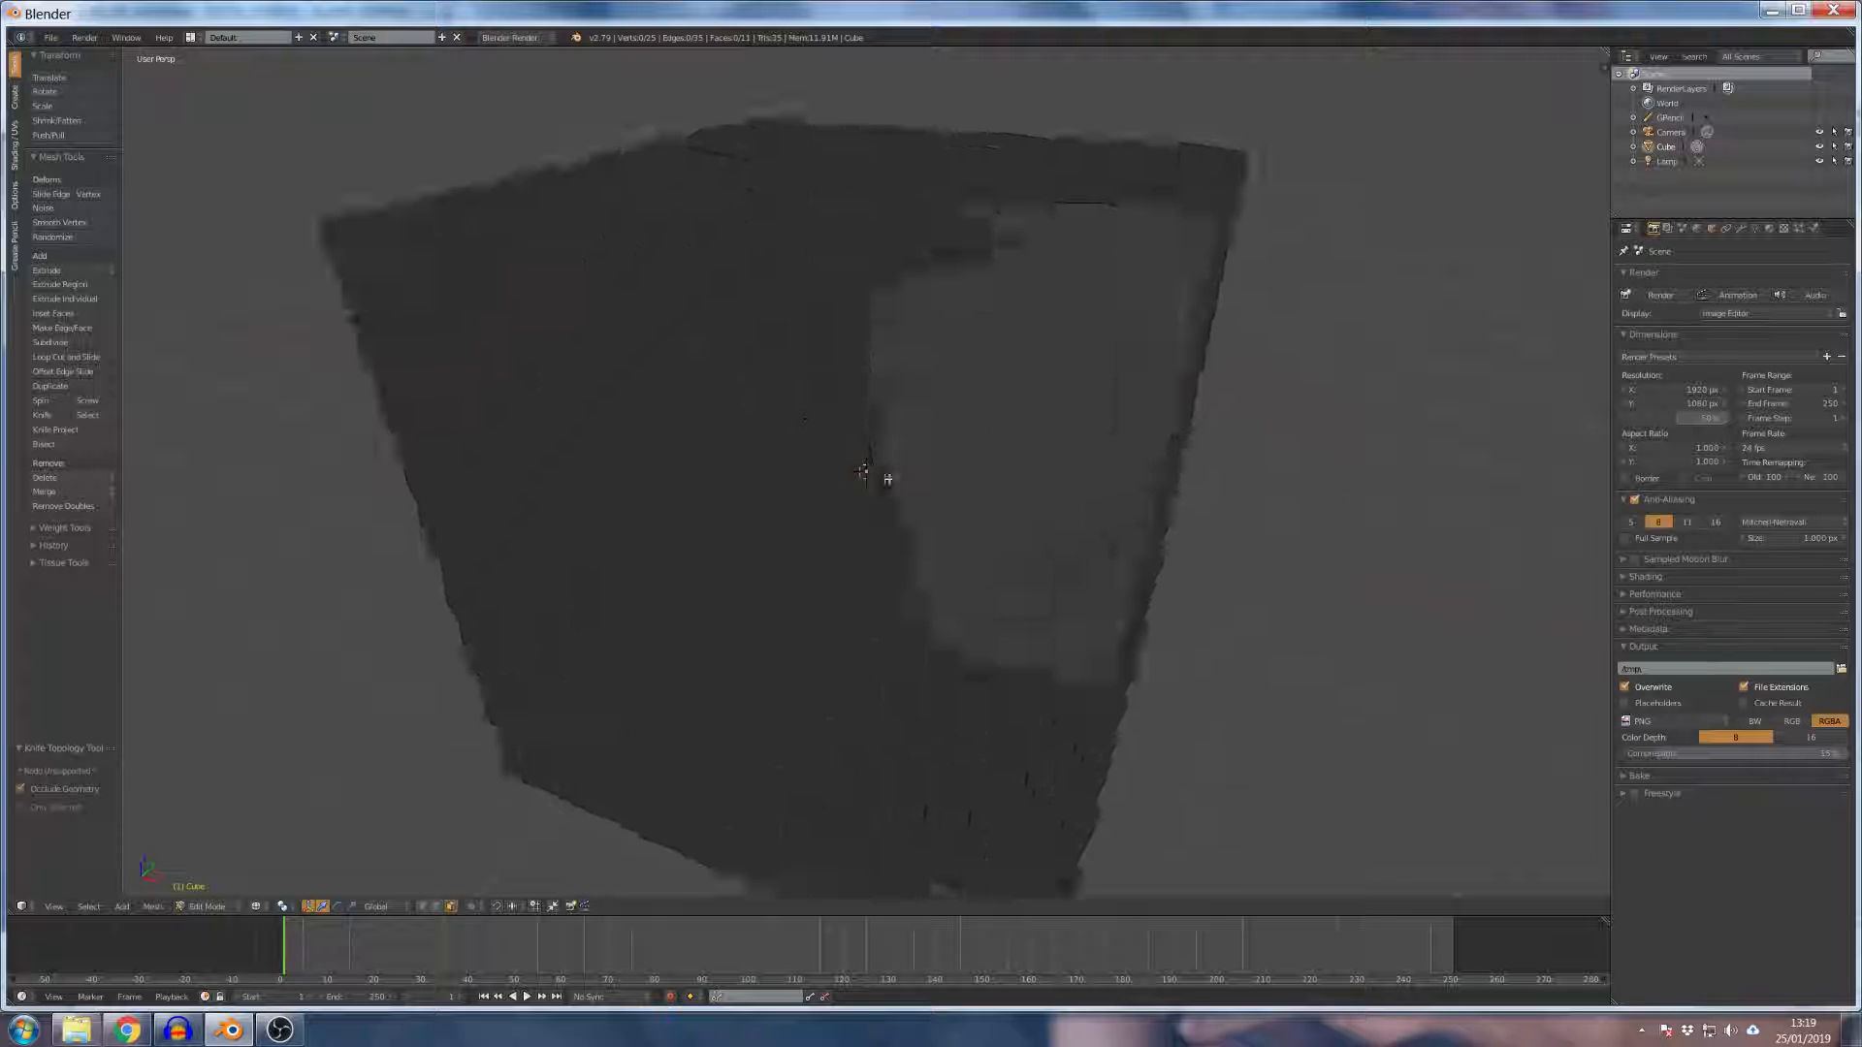